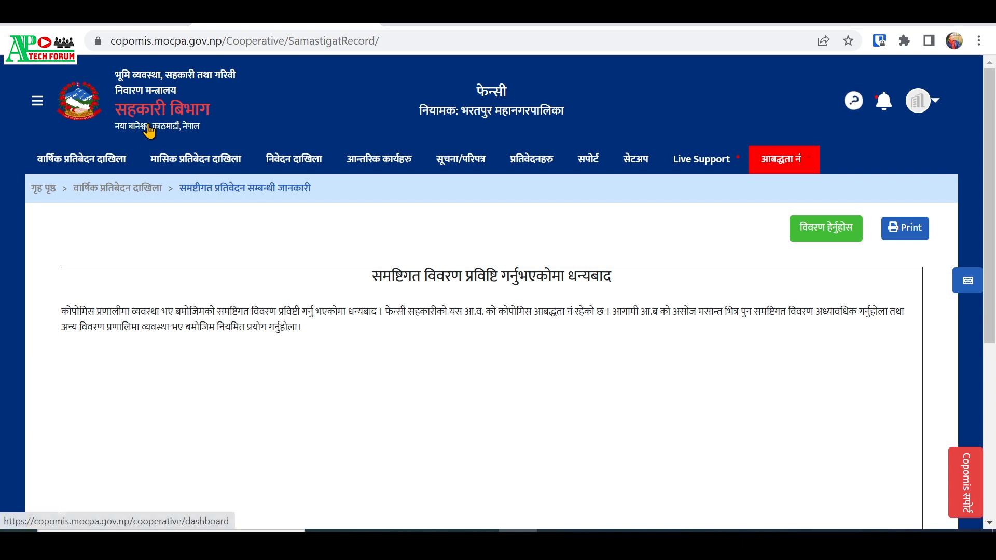
Open the समष्टिगत विवरण entry form at copomis.mocpa.gov.np/Cooperative/samastigatrecord/create from the आबद्धता नं page
click(776, 172)
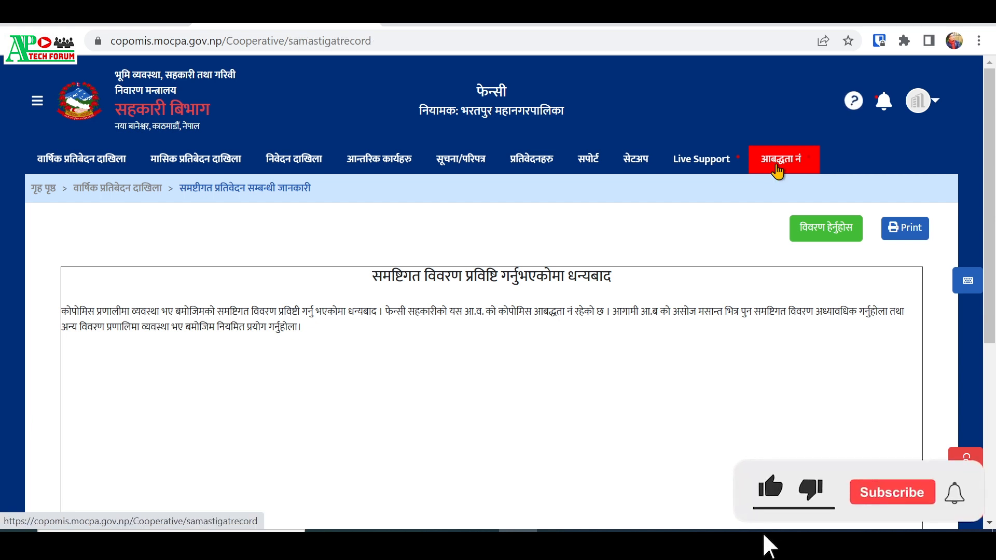
click(383, 40)
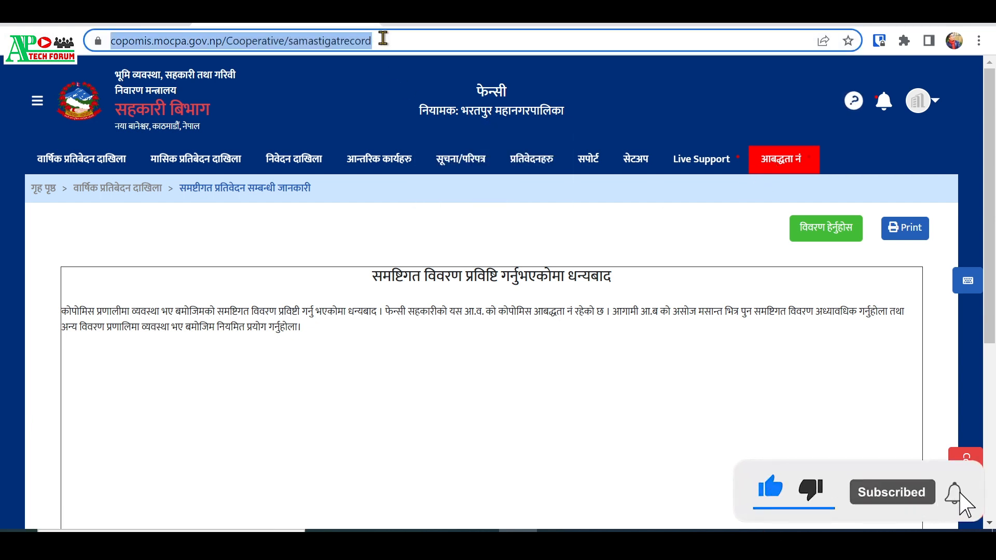
click(383, 40)
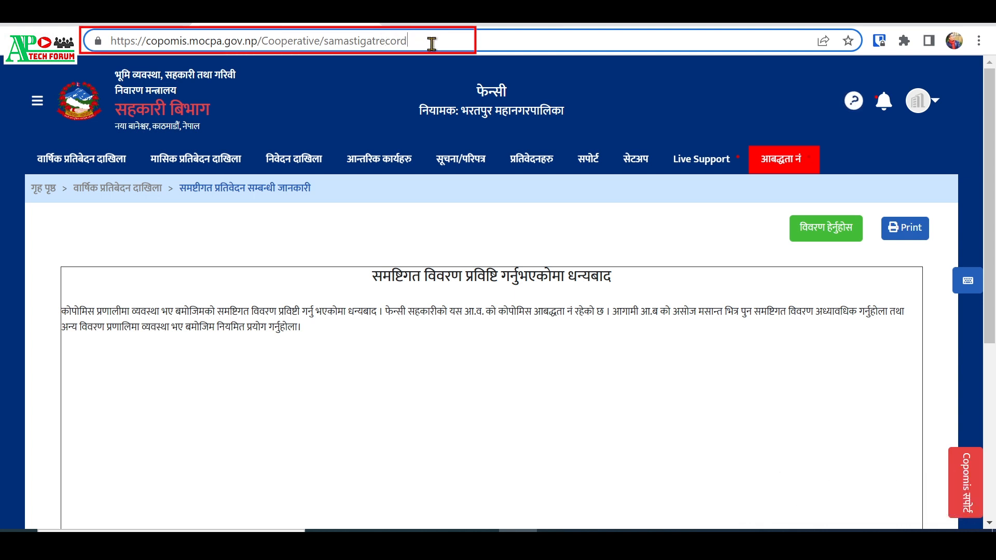
text(/)
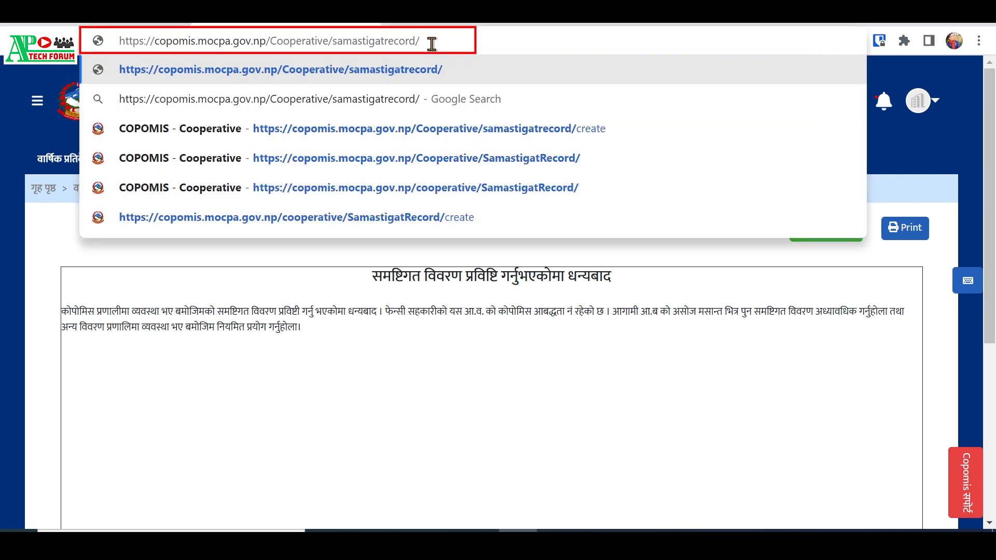
text(create)
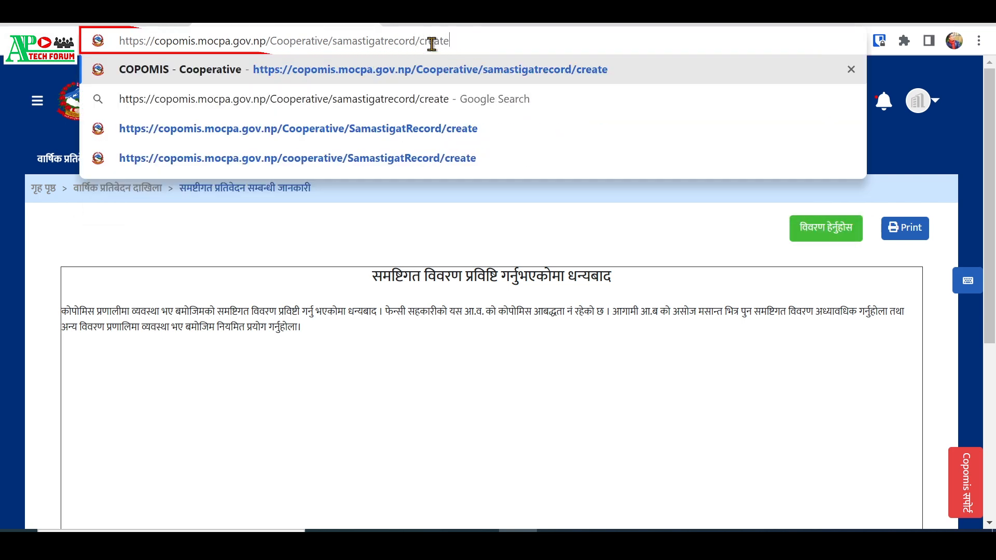
key(Return)
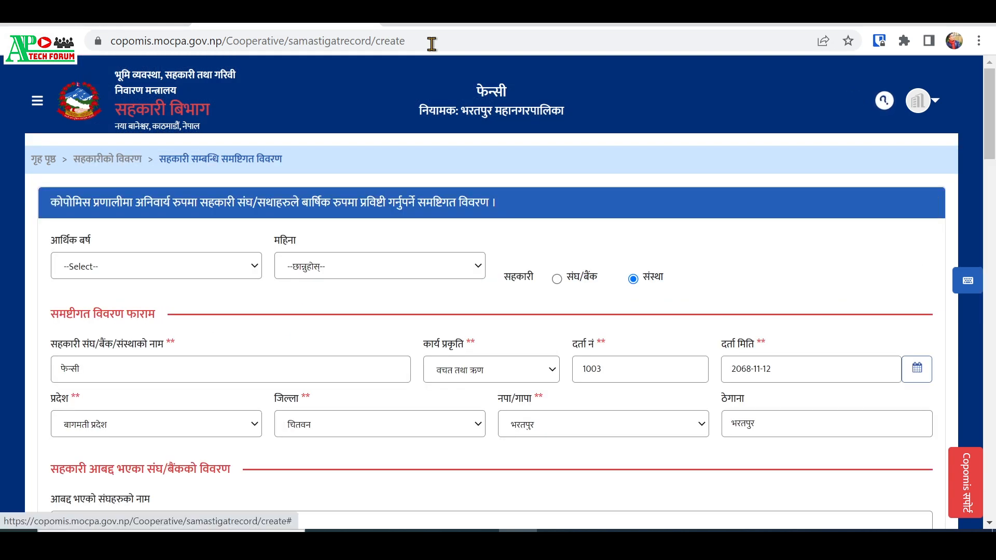
click(369, 42)
click(248, 40)
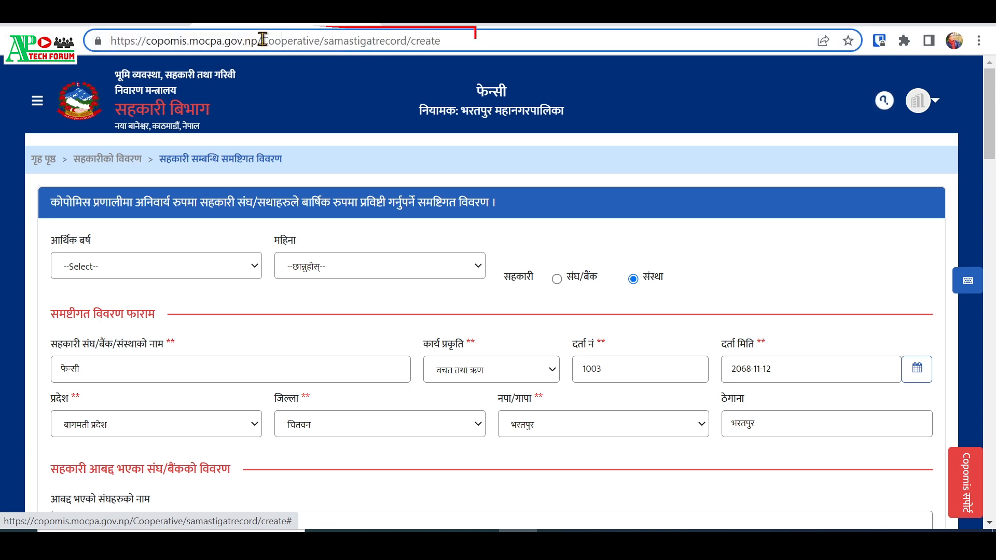
triple_click(272, 41)
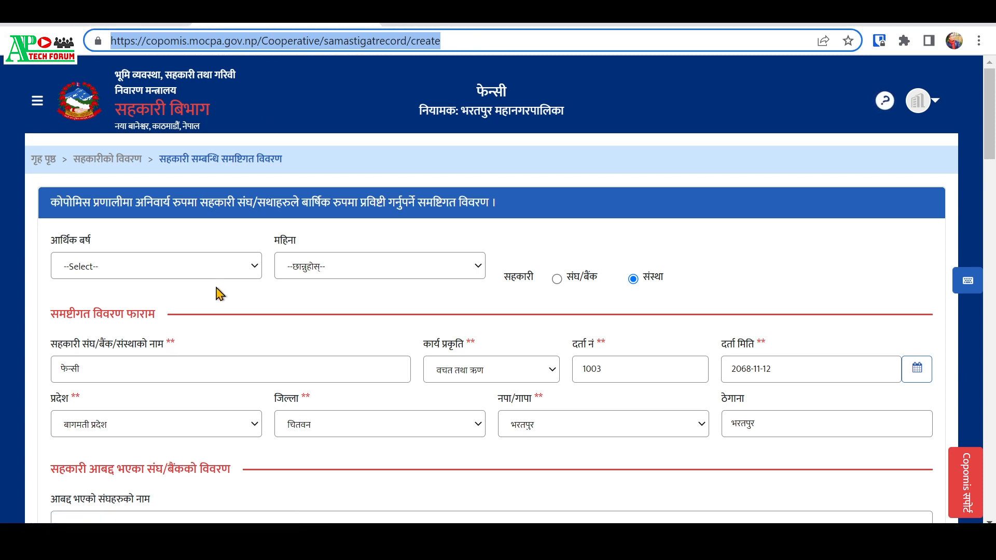
click(177, 318)
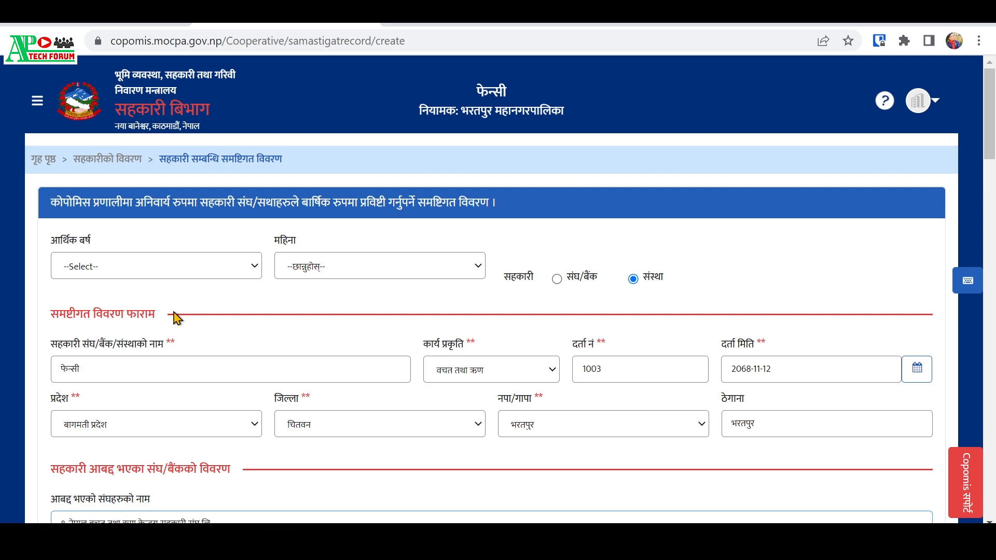
Set the fiscal year (आर्थिक वर्ष) to 2078/79 and the month (महिना) to असार
click(144, 270)
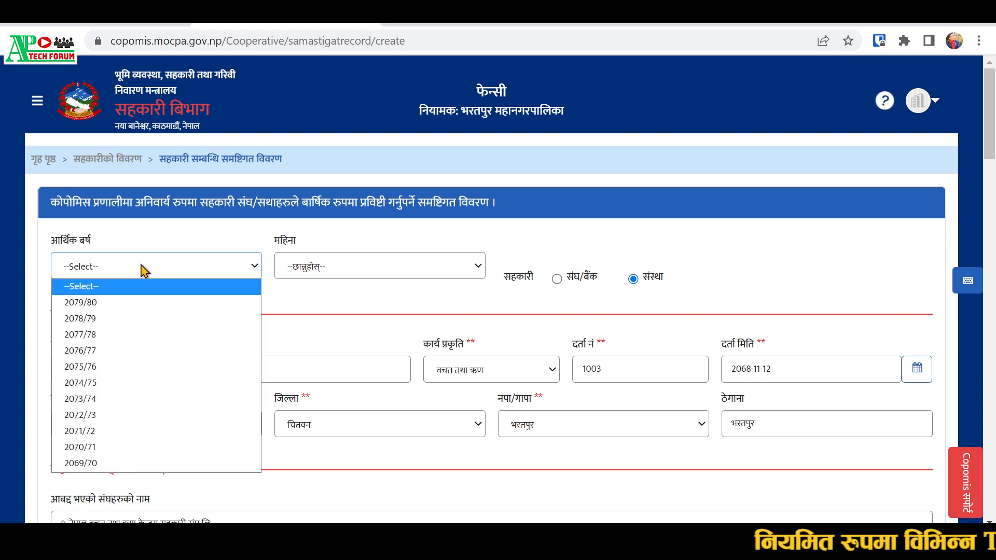
click(114, 324)
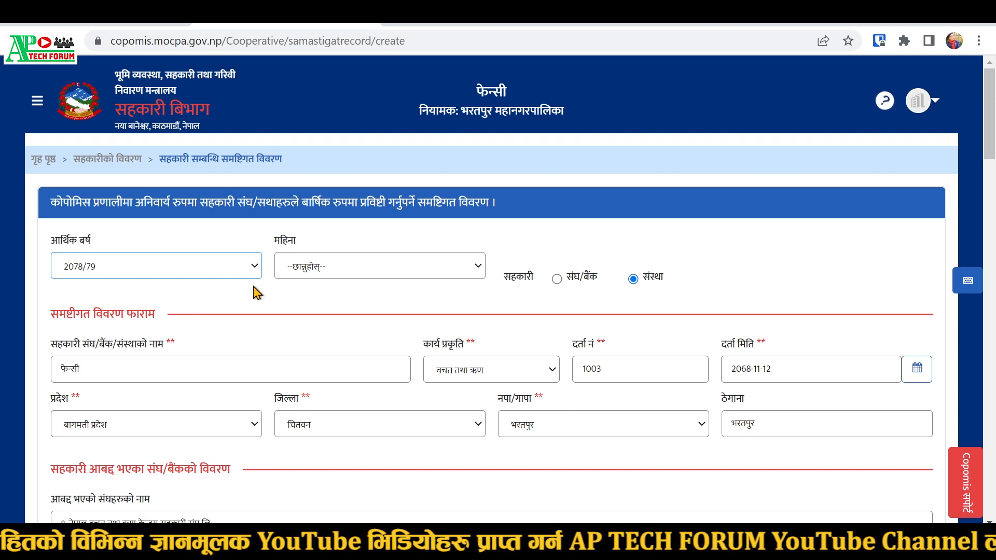
click(339, 274)
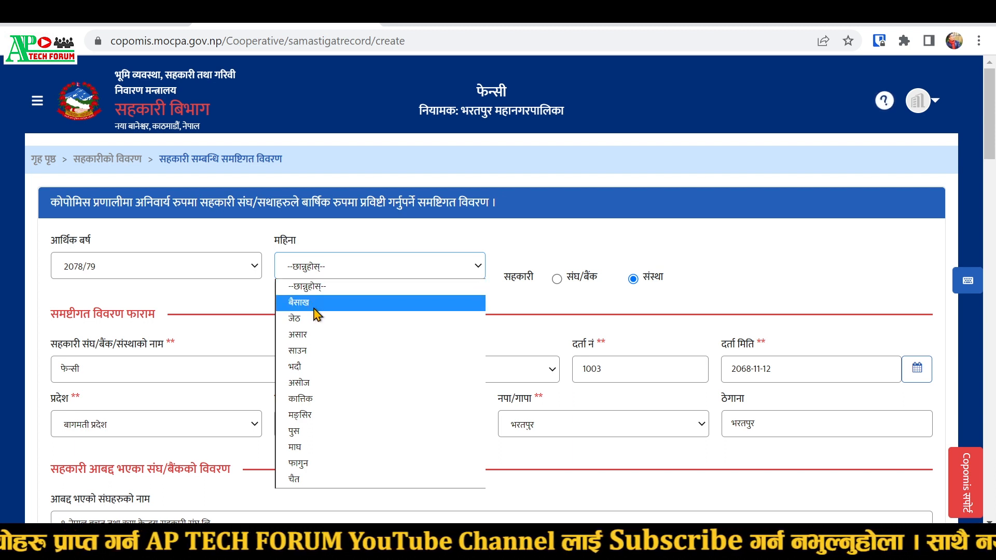
click(311, 336)
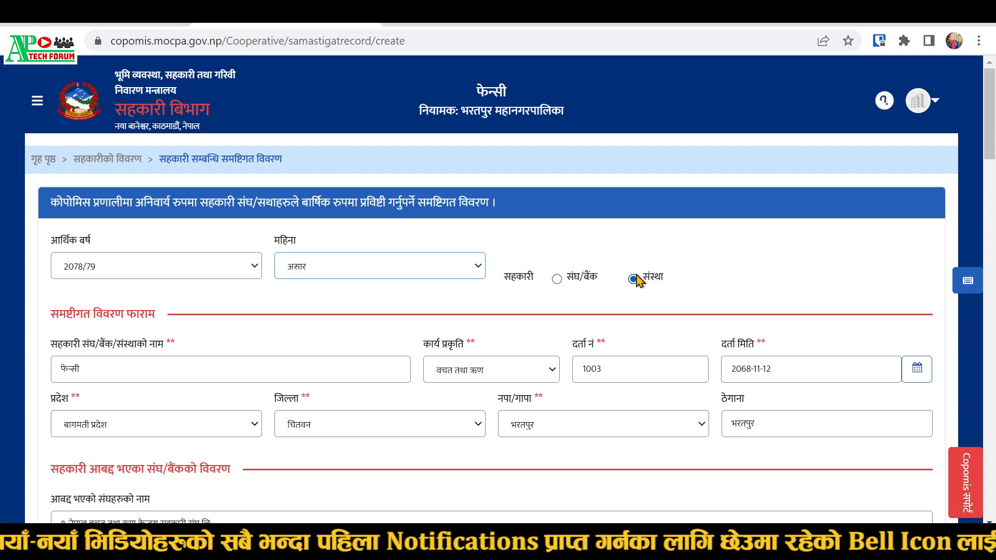
Choose बचत तथा ऋण as the कार्य प्रकृति and check the cooperative's name, registration number and registration date fields
scroll(196, 336, down, 2)
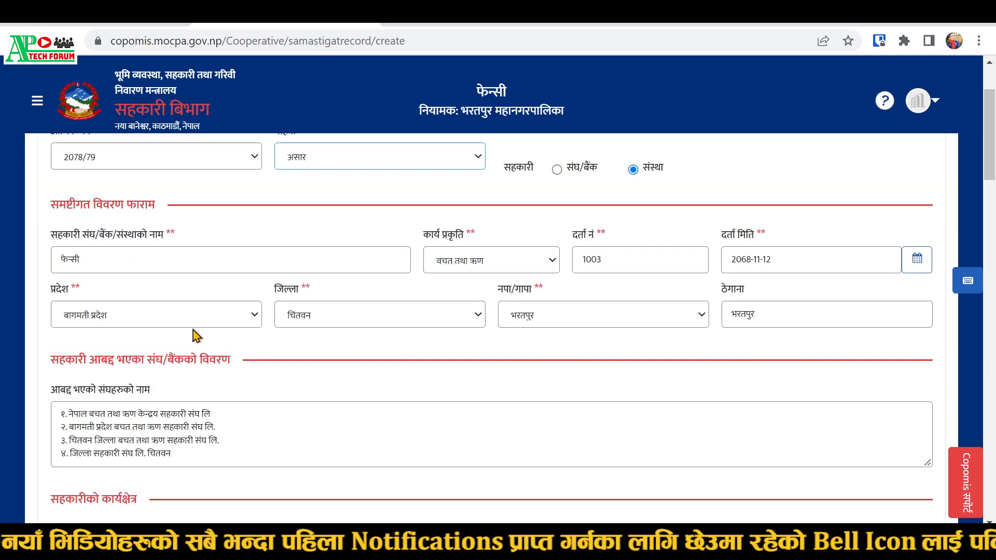
click(126, 265)
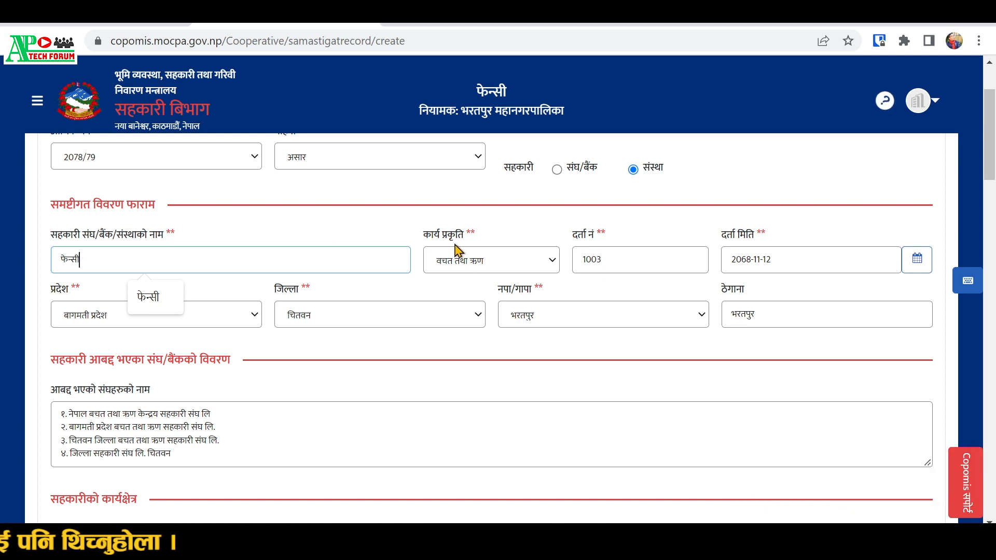
click(488, 268)
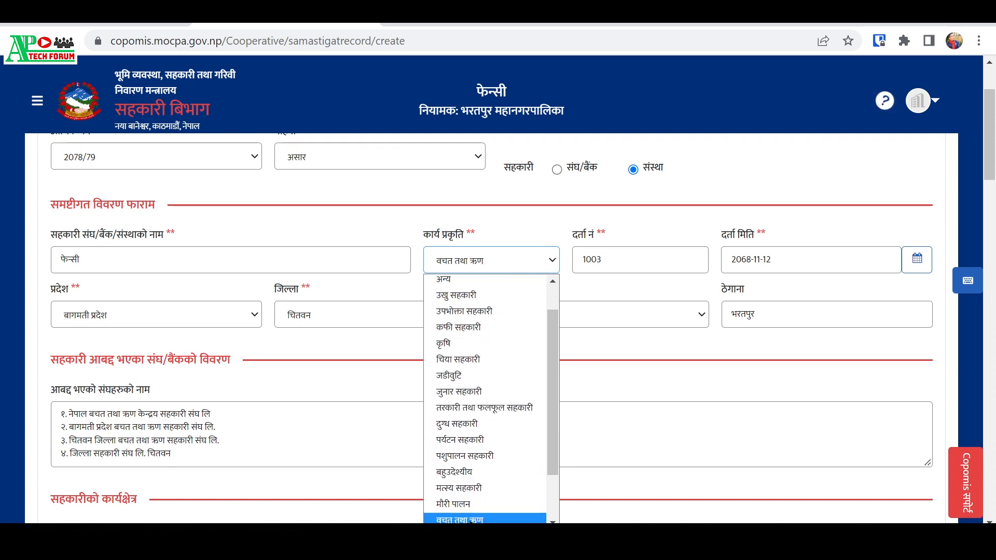
click(471, 520)
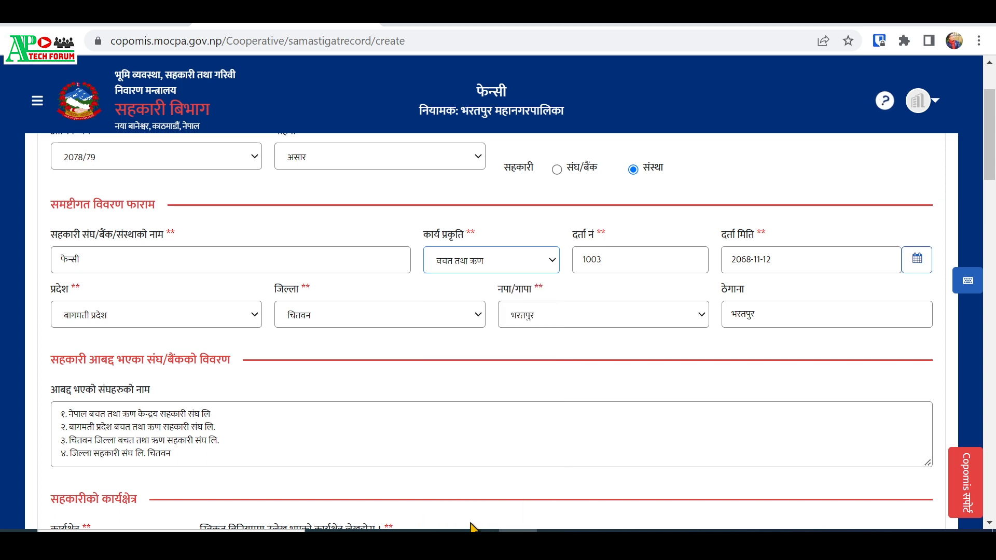
click(638, 261)
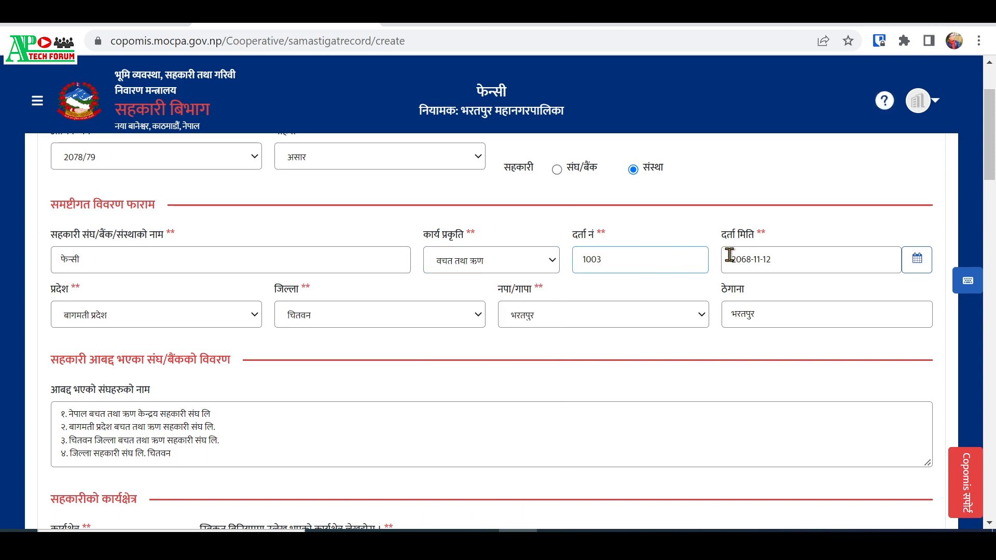
click(788, 263)
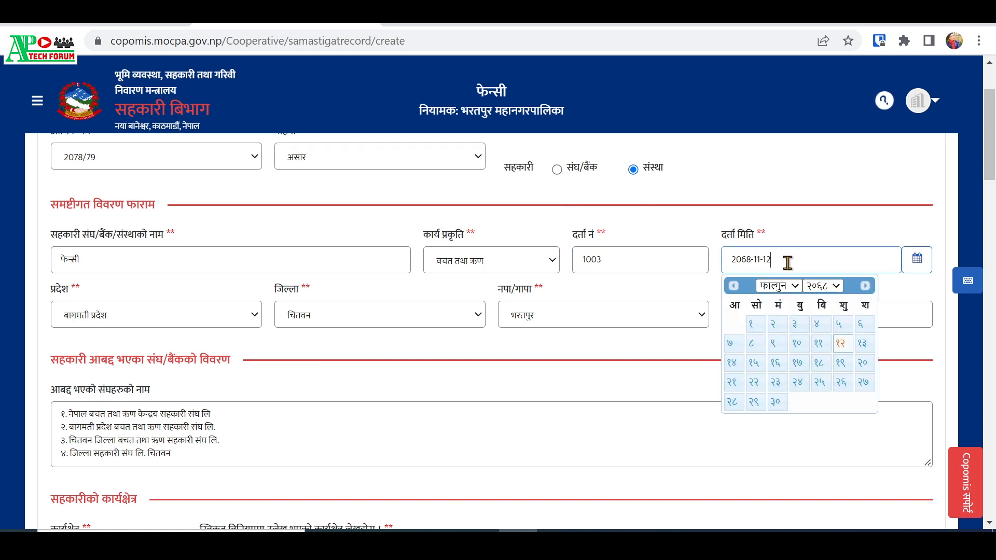
Choose बागमती प्रदेश as the province and check the municipality, address and affiliated unions fields
click(168, 317)
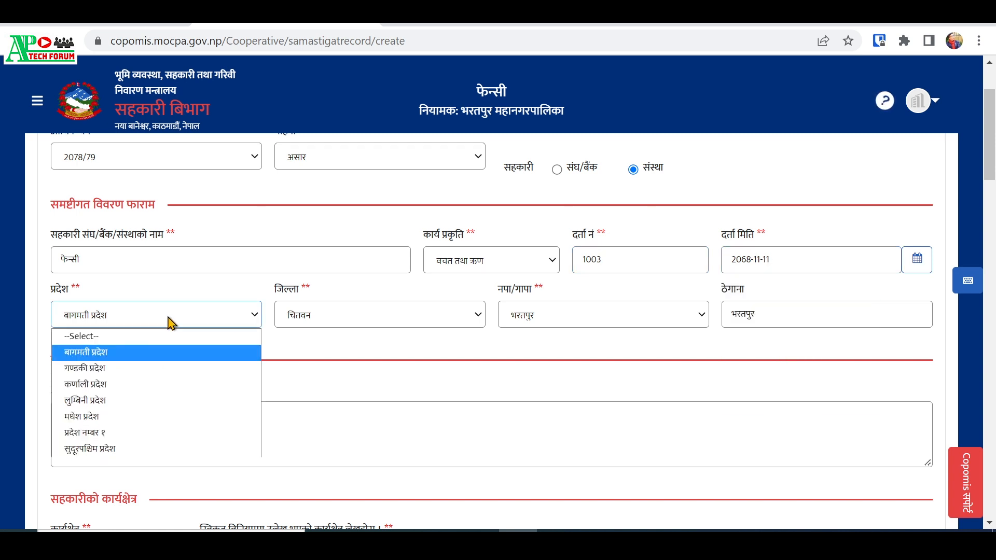
click(137, 354)
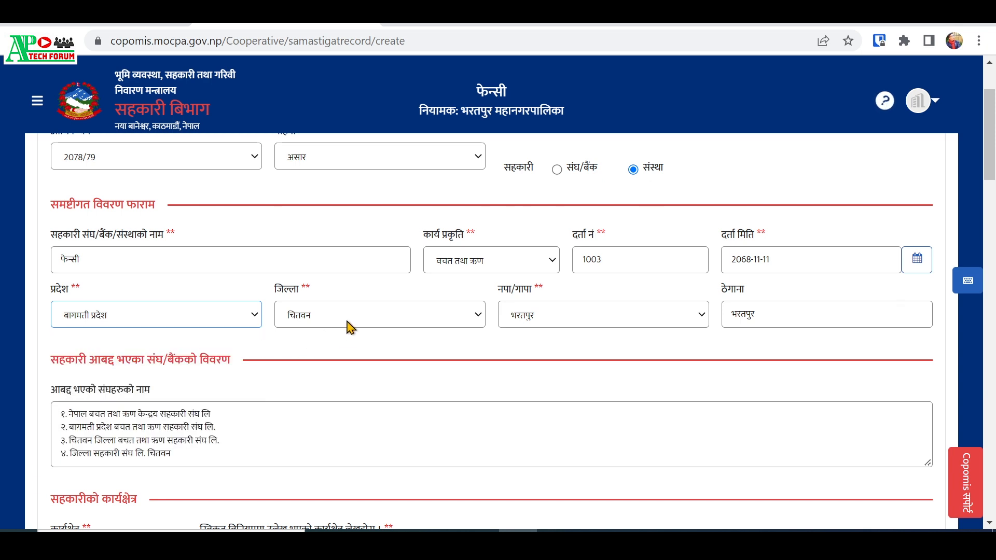
click(583, 314)
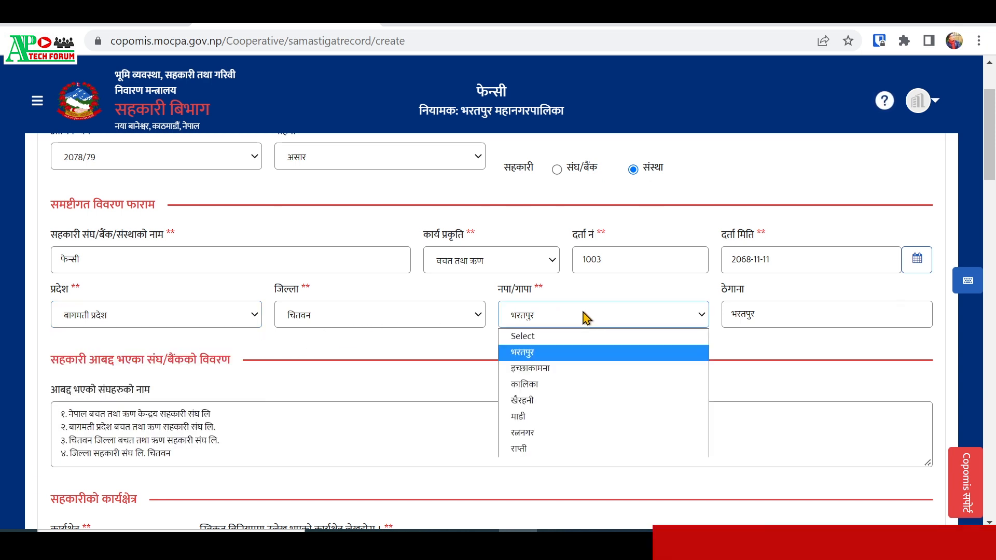
click(584, 315)
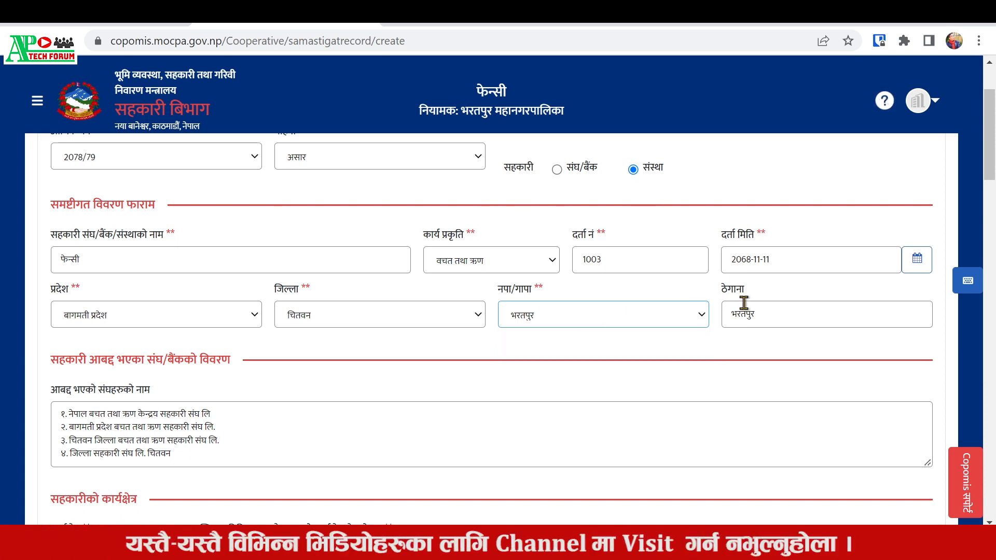
click(809, 312)
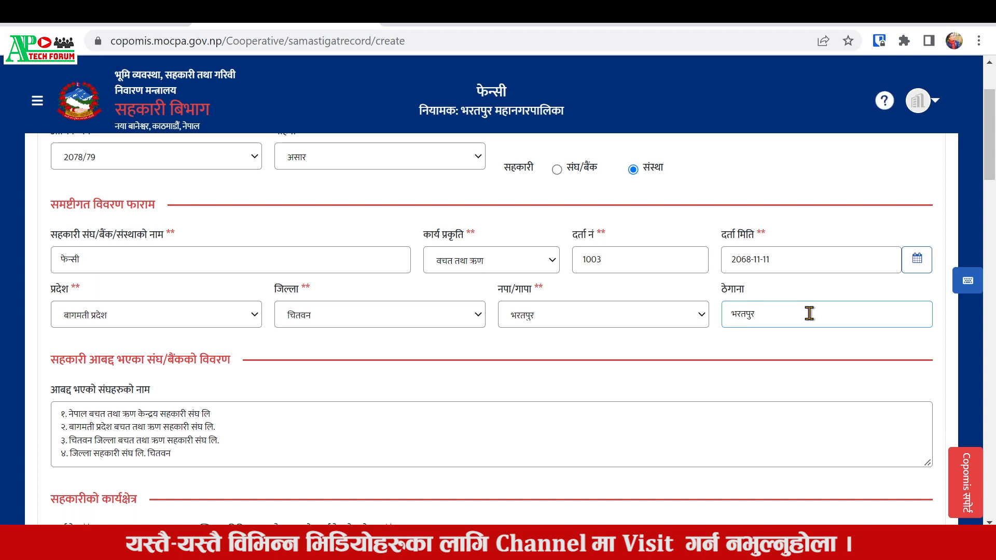
scroll(200, 287, down, 3)
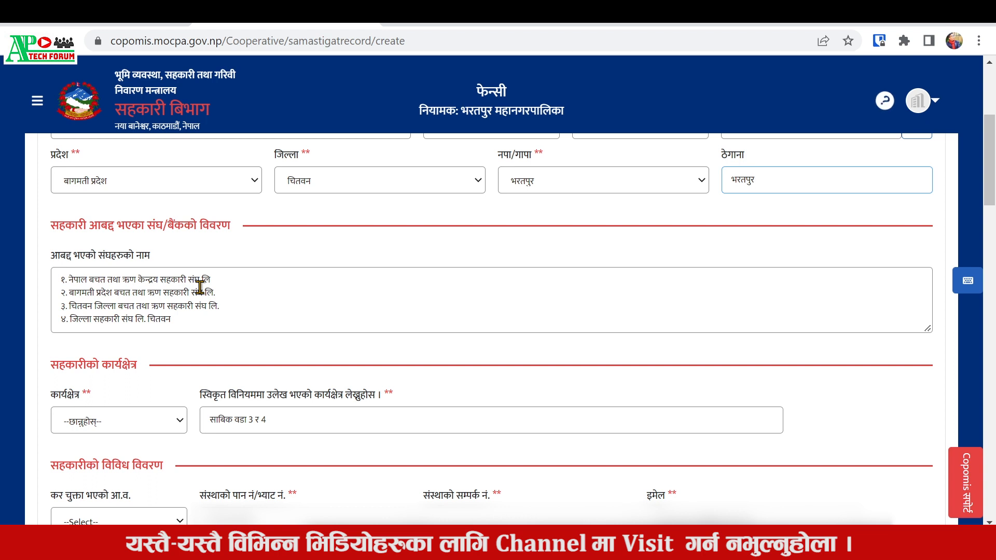
double_click(199, 291)
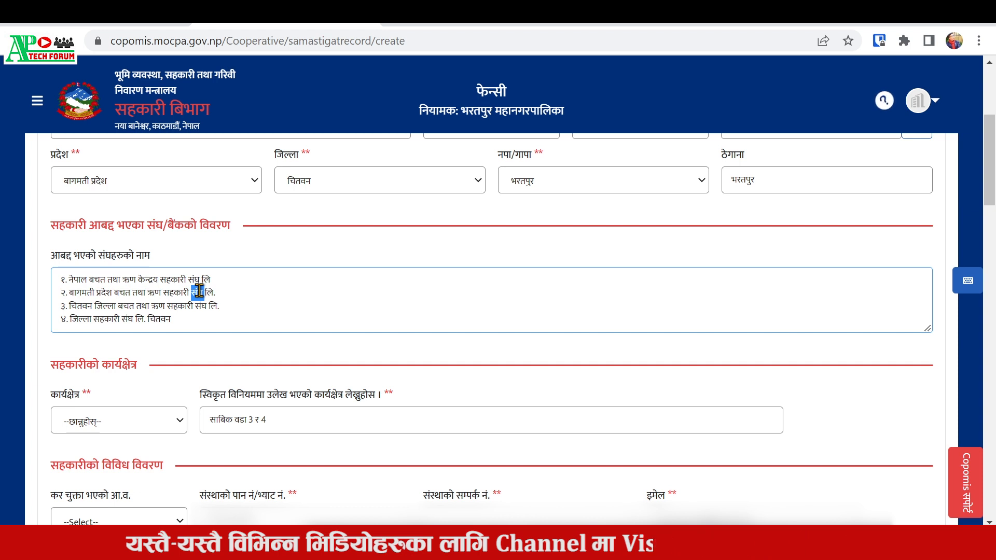
Set the cooperative's working area (कार्यक्षेत्र) to स्थानिय तह
scroll(233, 366, down, 4)
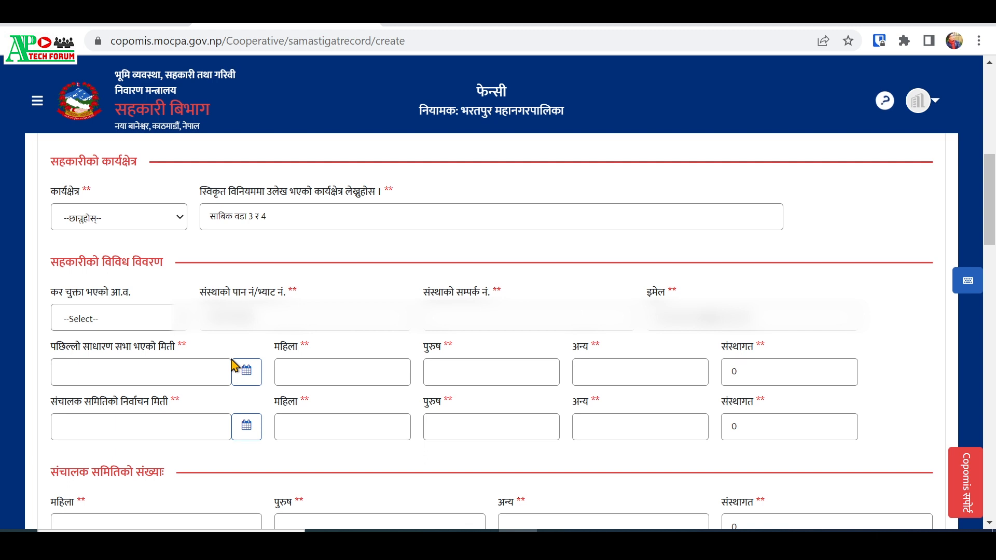
click(143, 218)
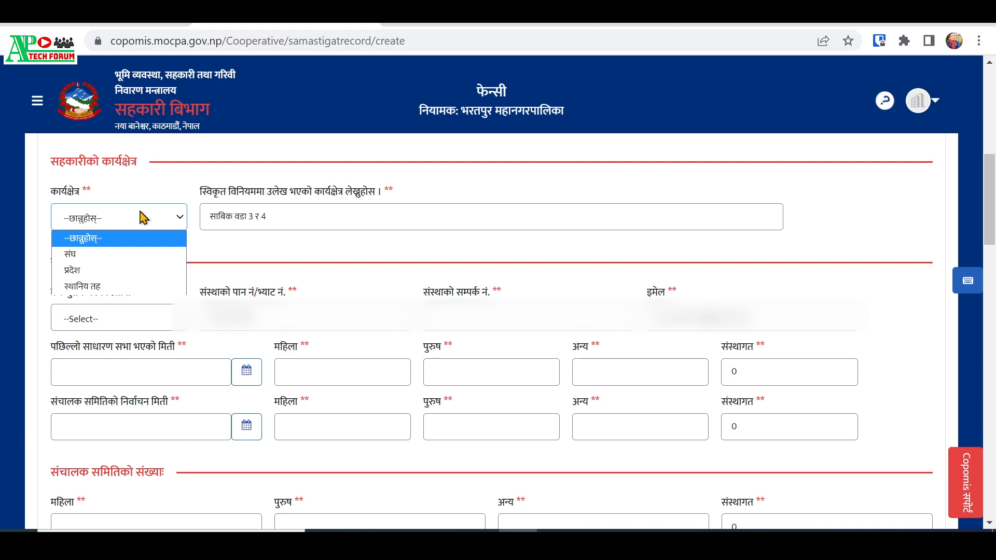
click(123, 287)
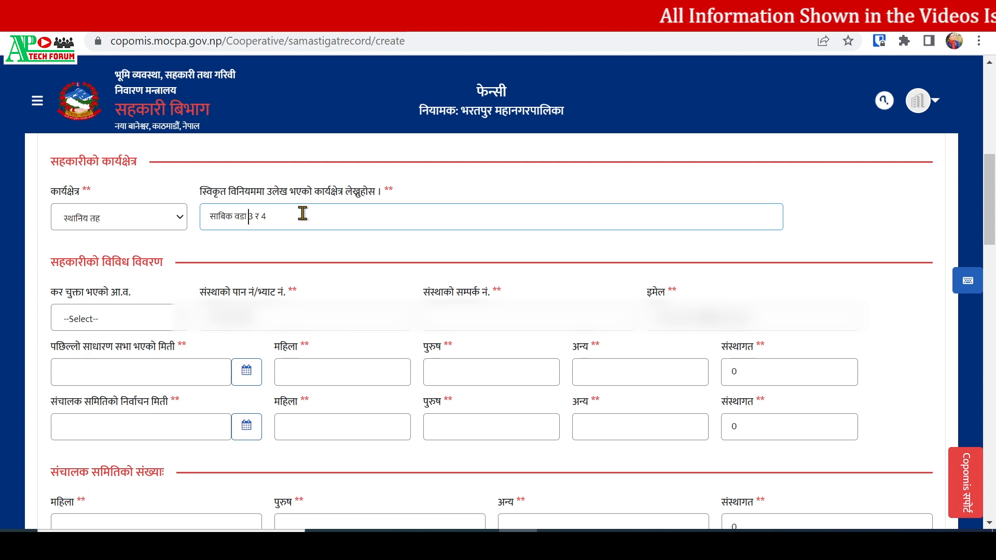
Set the tax clearance fiscal year (कर चुक्ता भएको आ.व.) to 2077/78 and check the organization's PAN and contact number fields
scroll(126, 225, down, 1)
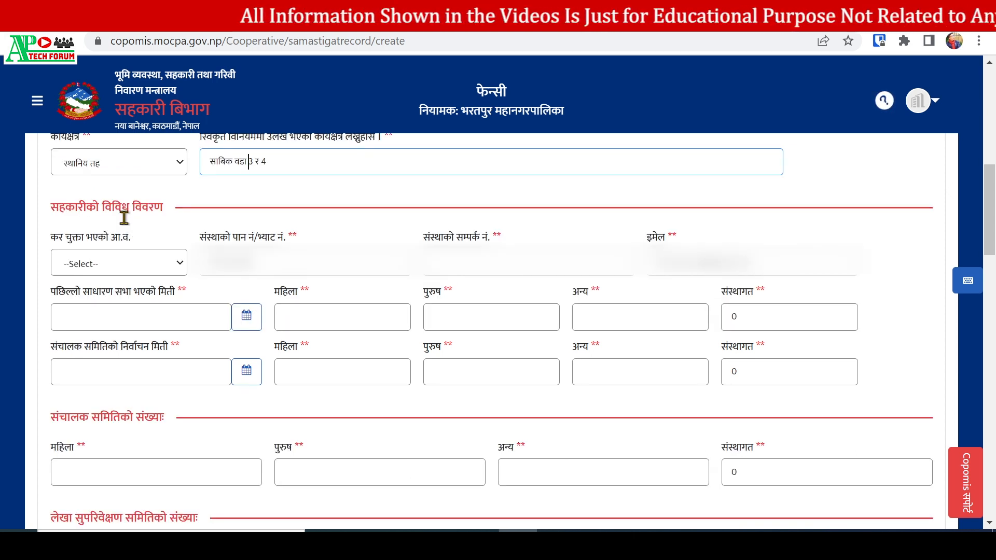
click(125, 267)
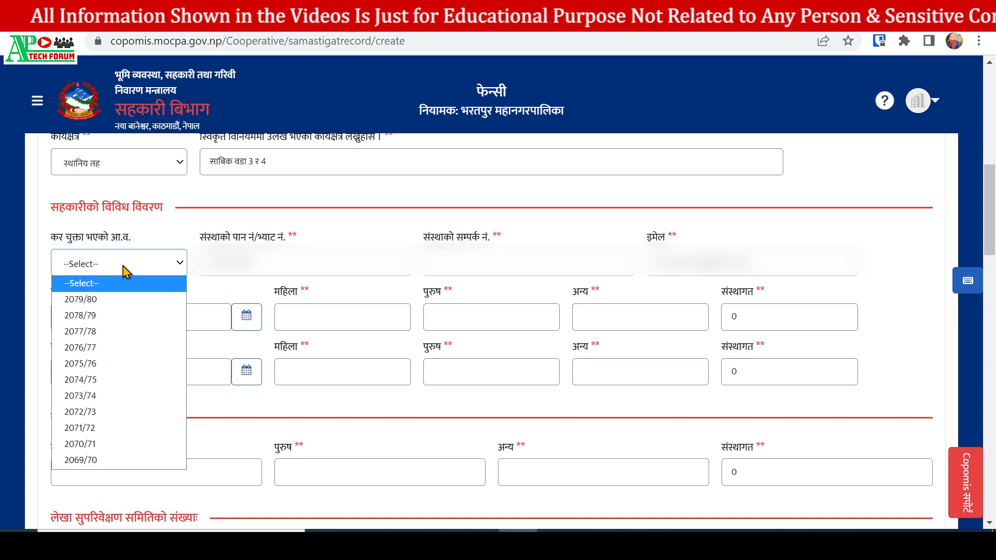
click(118, 335)
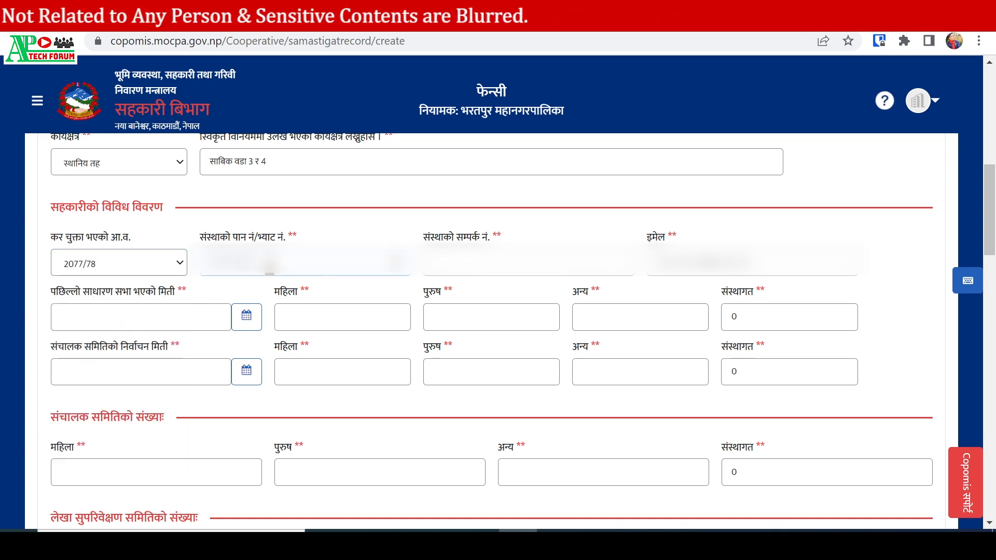
click(451, 261)
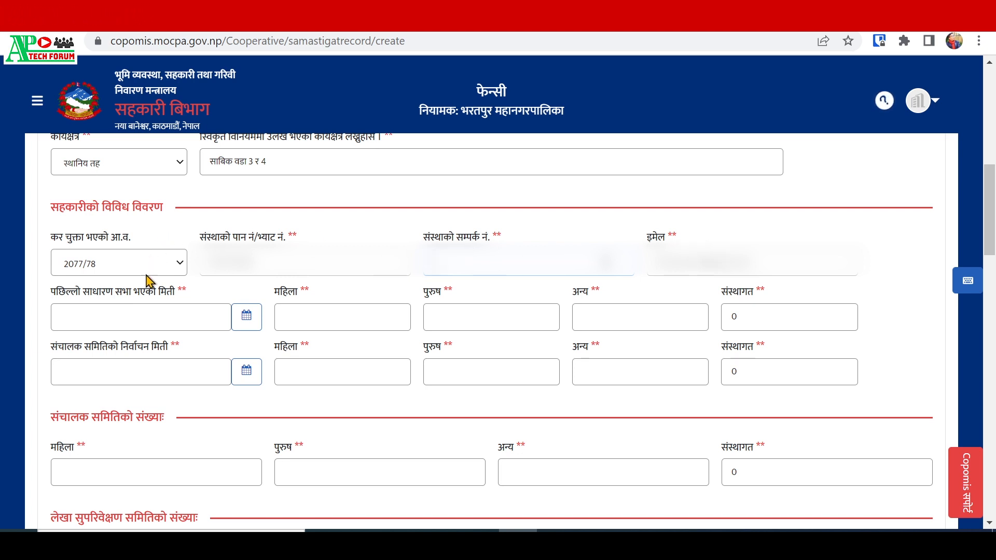
Check the last general meeting date (पछिल्लो साधारण सभा भएको मिती) field and enter 0 for अन्य in that row
click(149, 317)
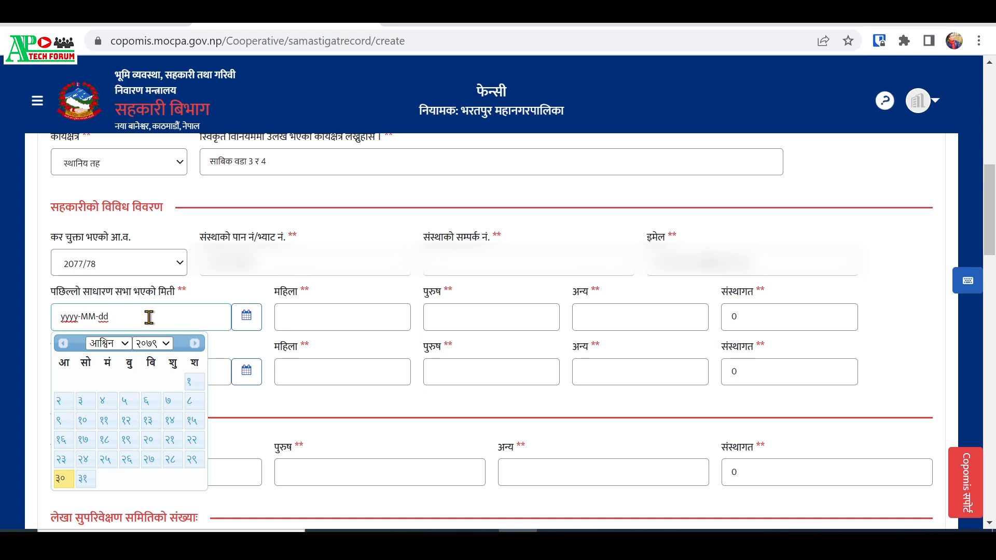
click(311, 327)
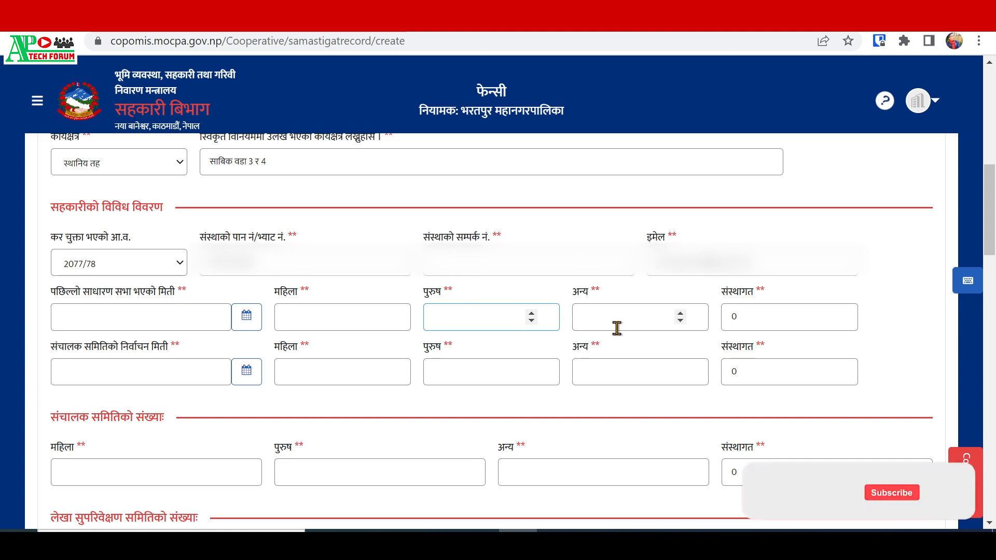
click(634, 327)
text(0)
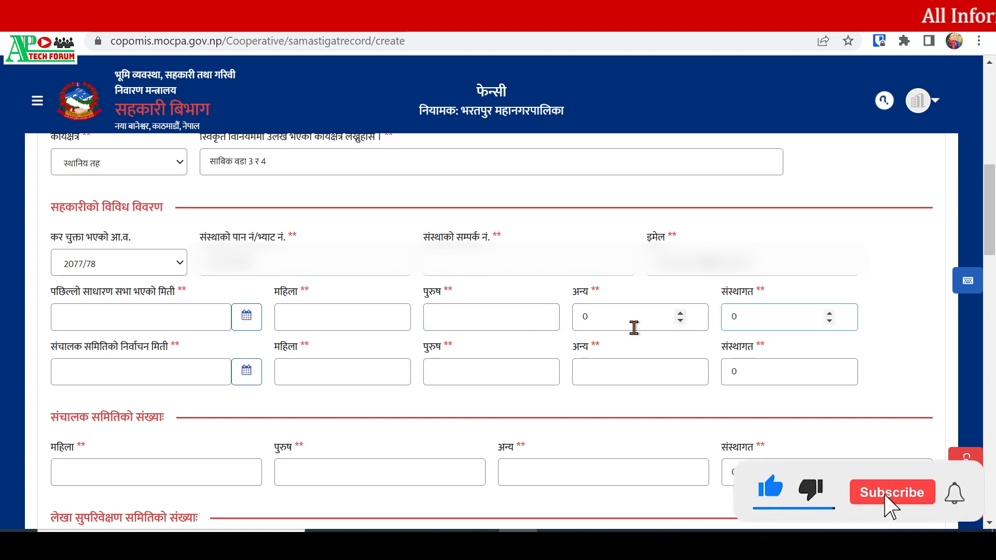
Check the board election date (संचालक समितिको निर्वाचन मिती), महिला and पुरुष fields and enter 0 for अन्य in that row
click(166, 371)
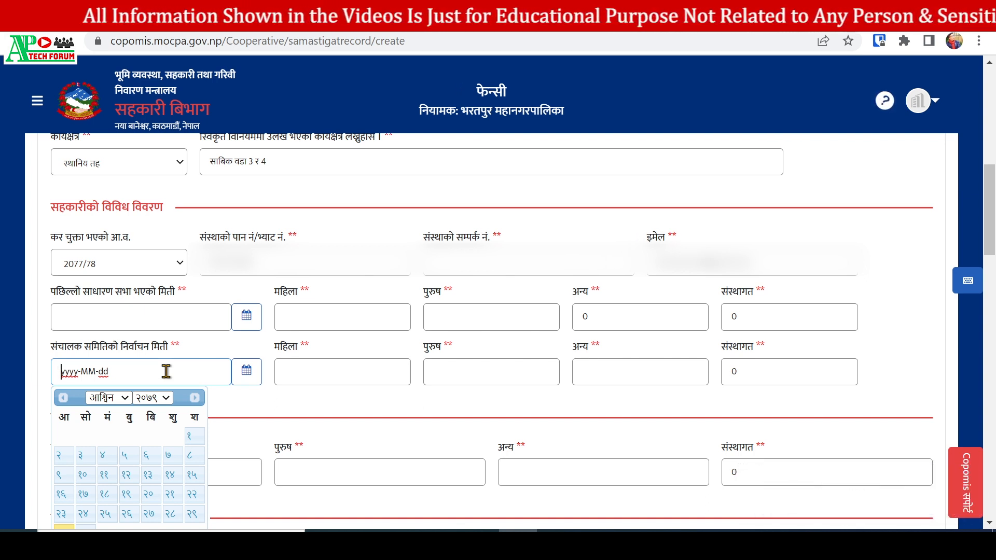
click(317, 369)
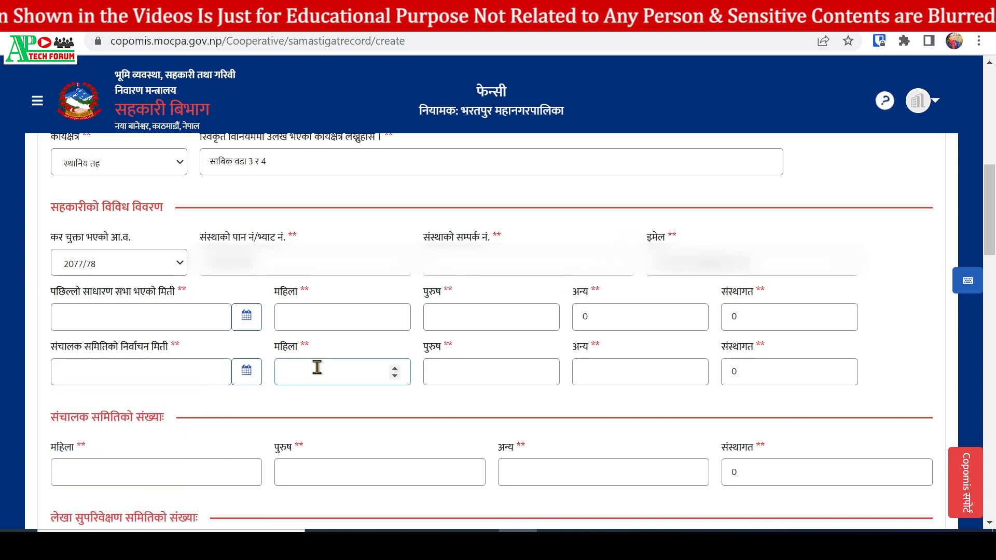
click(441, 370)
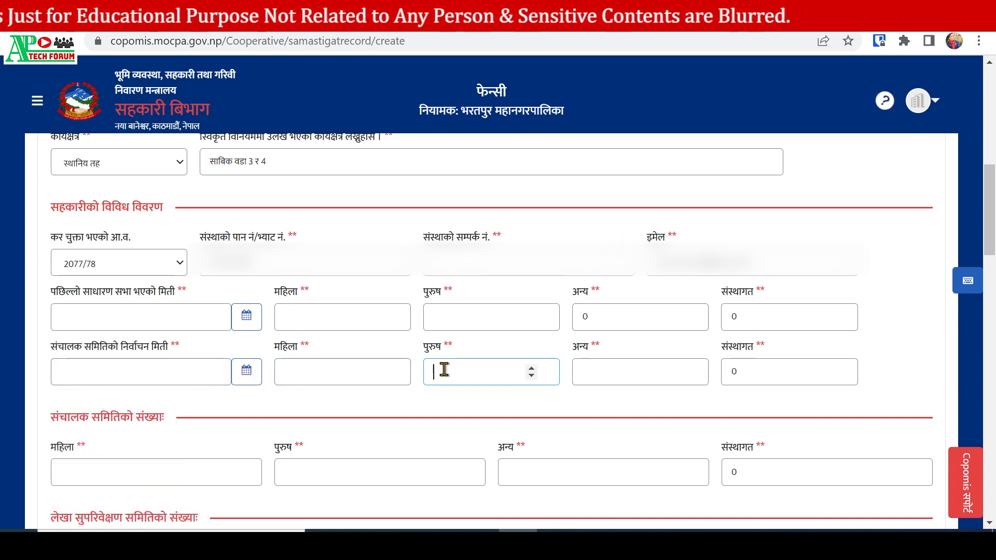
click(643, 374)
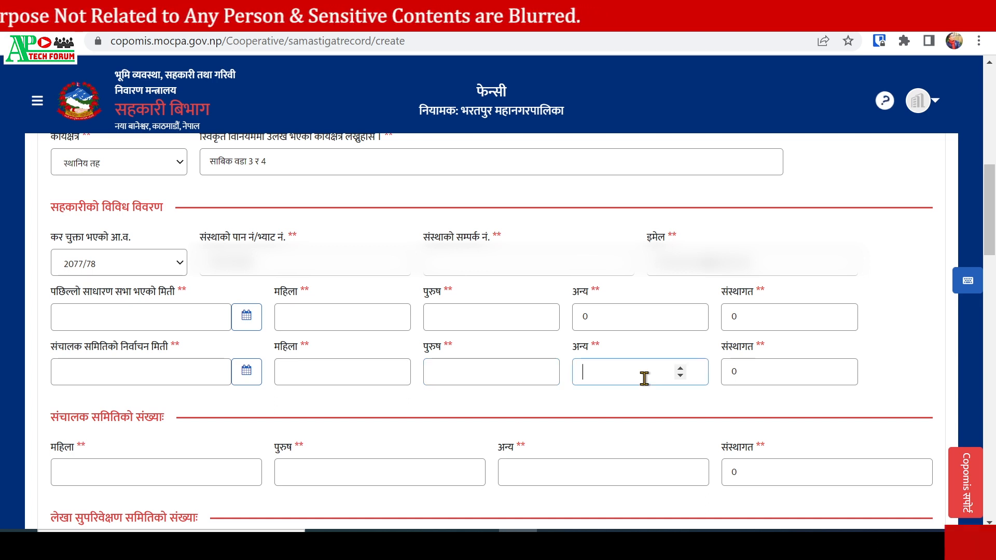
text(0)
key(Tab)
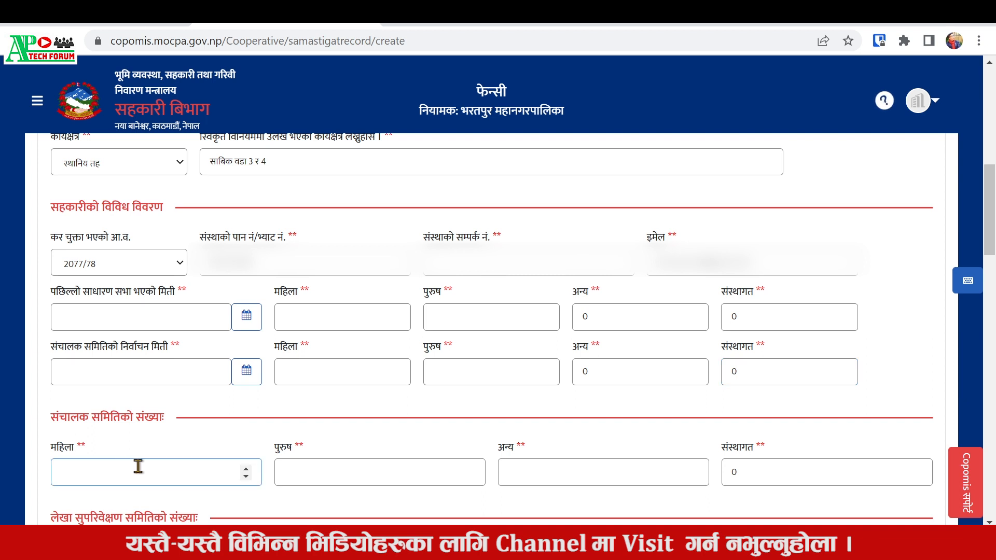
Enter 0 for अन्य under both संचालक समितिको संख्या and कुल शेयर सदस्य संख्या
click(615, 482)
text(0)
key(Tab)
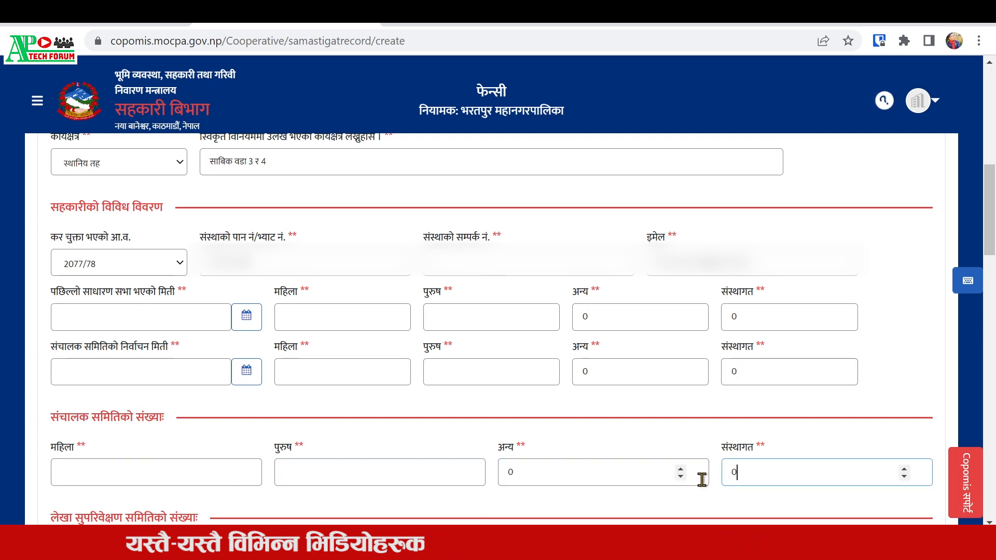
scroll(275, 280, down, 5)
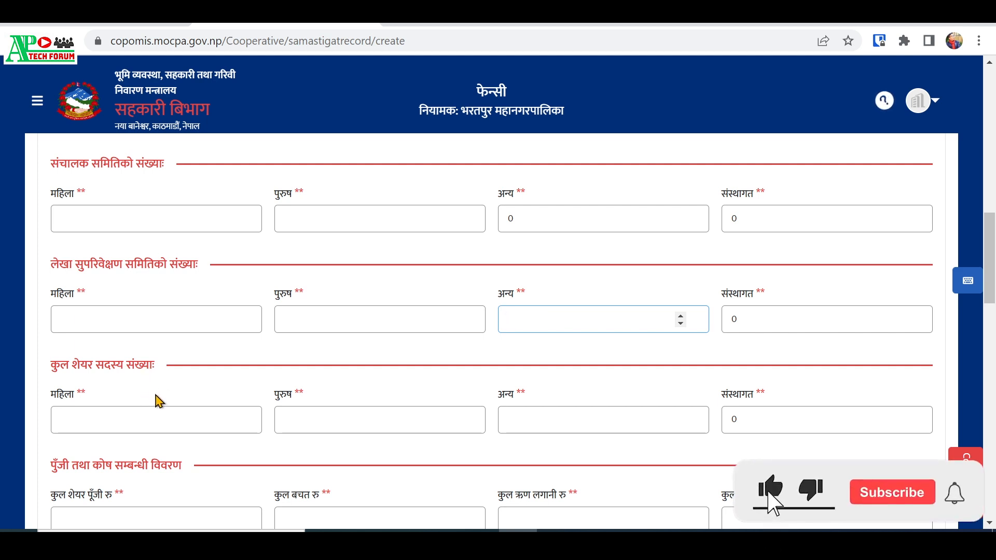
click(116, 415)
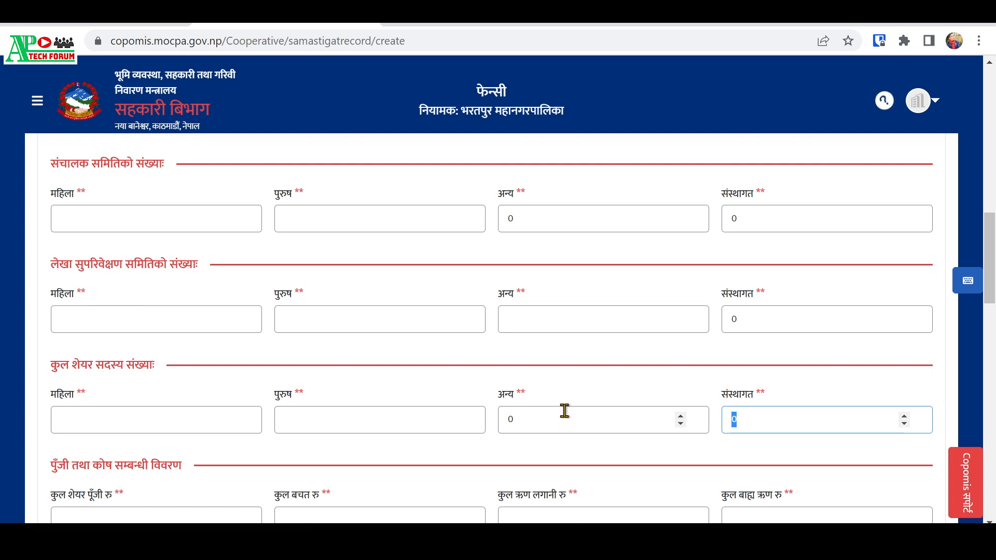
Check the capital and fund fields (पुँजी तथा कोष सम्बन्धी विवरण), including loan investment, external loan and total assets
scroll(146, 236, down, 5)
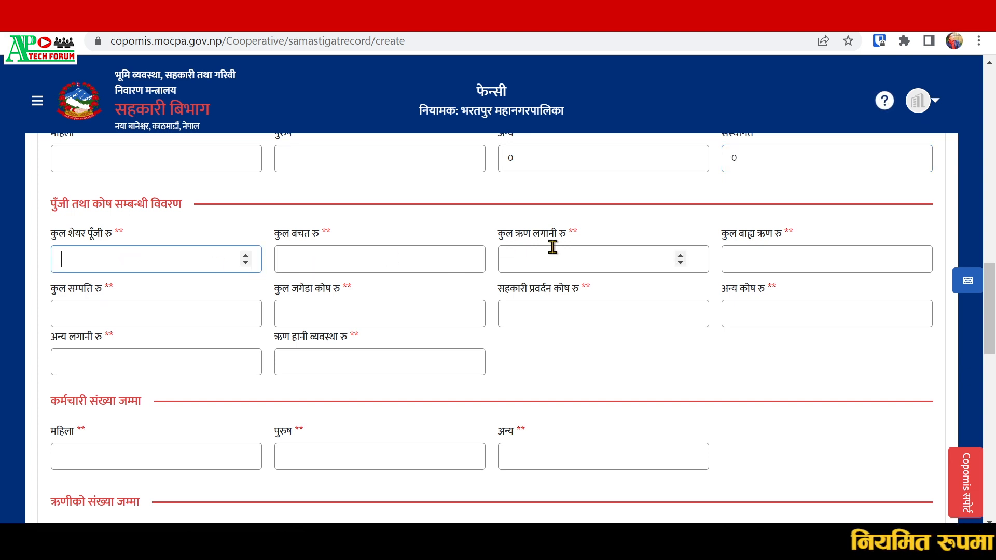
click(581, 249)
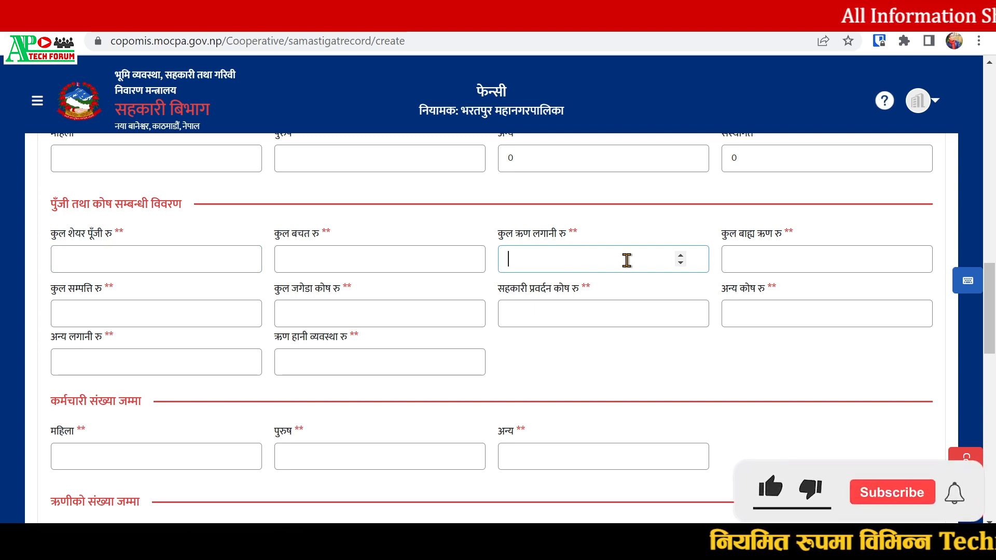
click(762, 258)
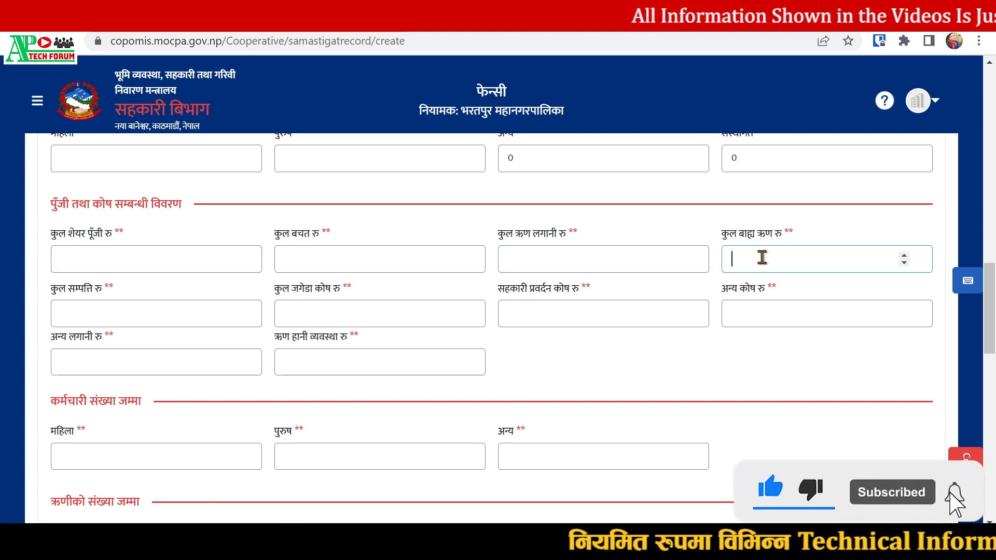
click(151, 303)
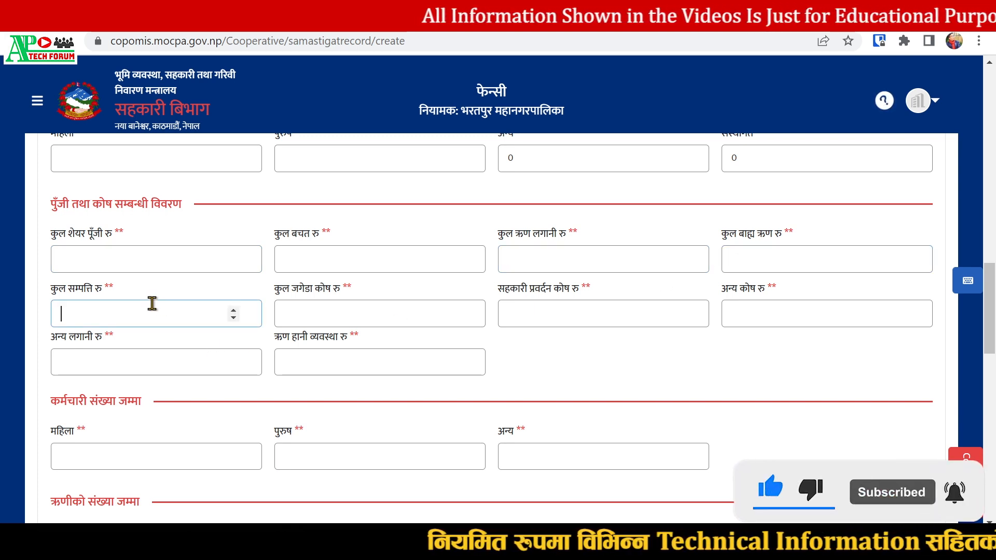
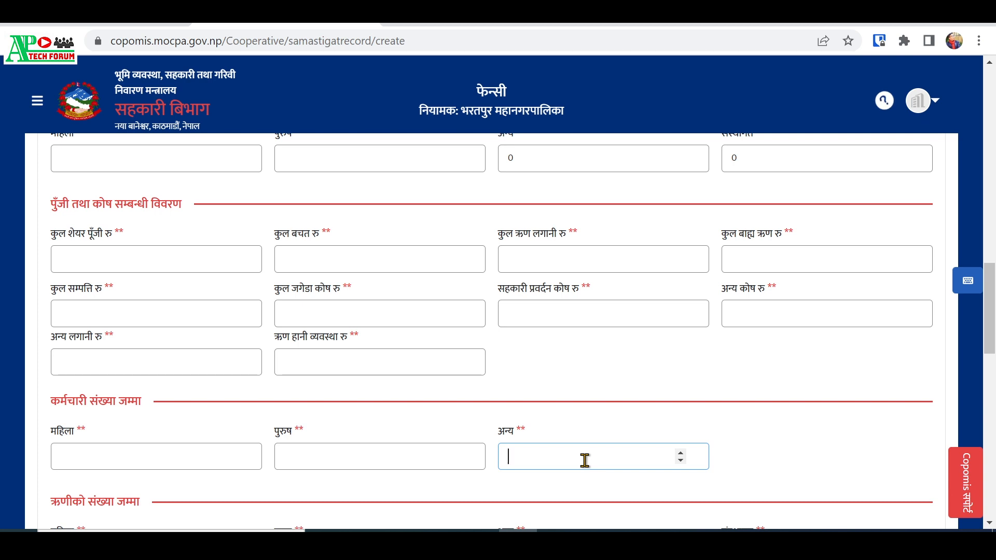
Enter 0 for अन्य in the total number of borrowers (ऋणीको संख्या जम्मा)
scroll(585, 460, down, 4)
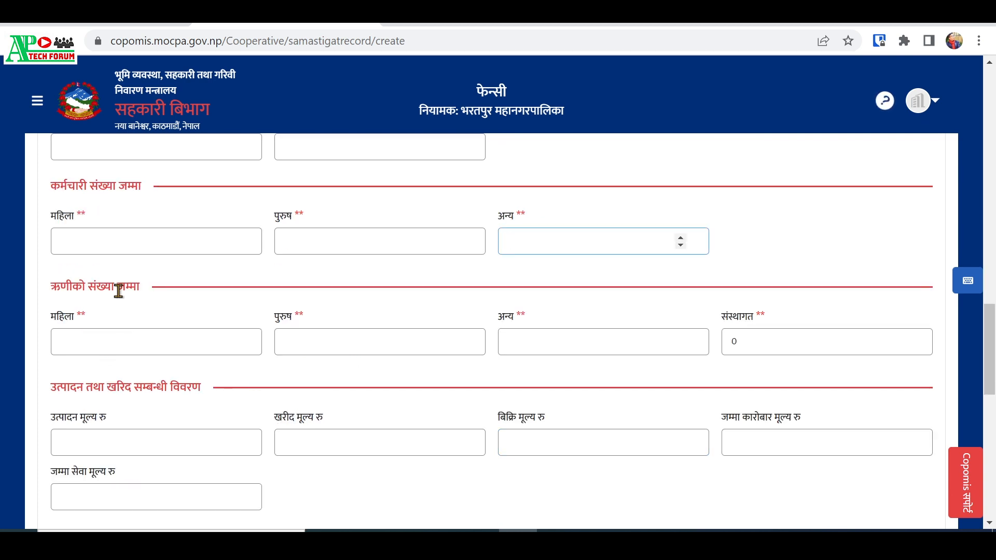
click(113, 338)
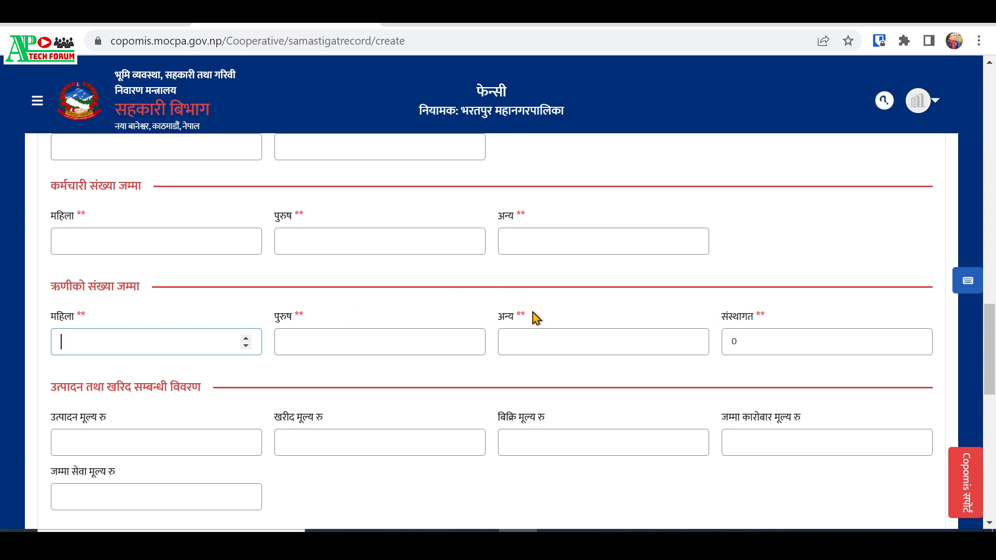
click(582, 338)
text(0)
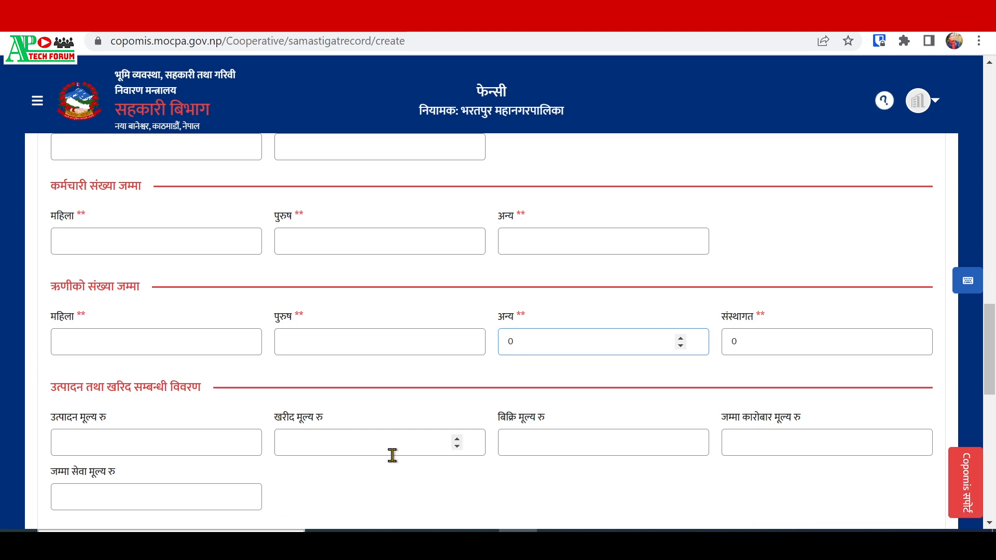
Check the fields for grants received from government and other bodies under अनुदान प्राप्त रकम रु
scroll(396, 204, down, 6)
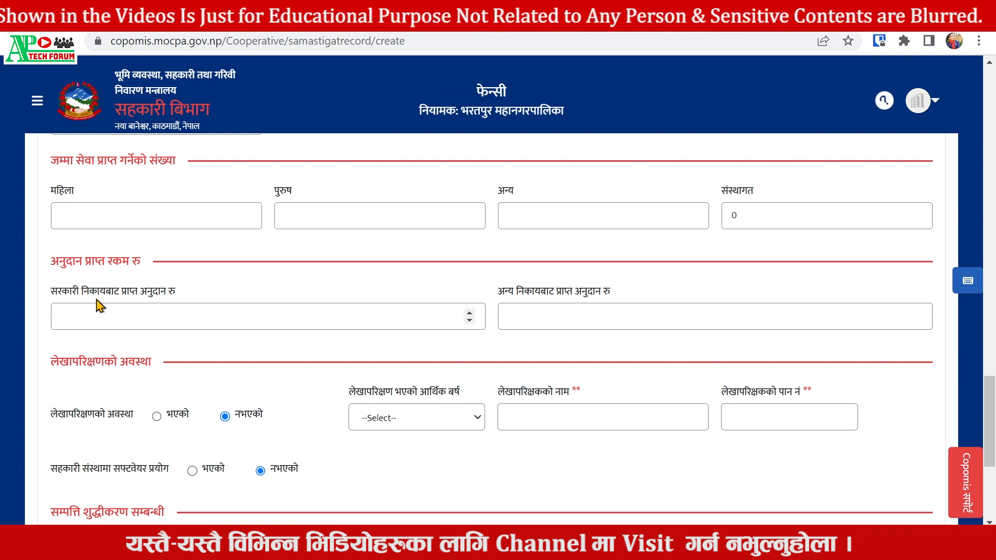
click(126, 318)
click(612, 320)
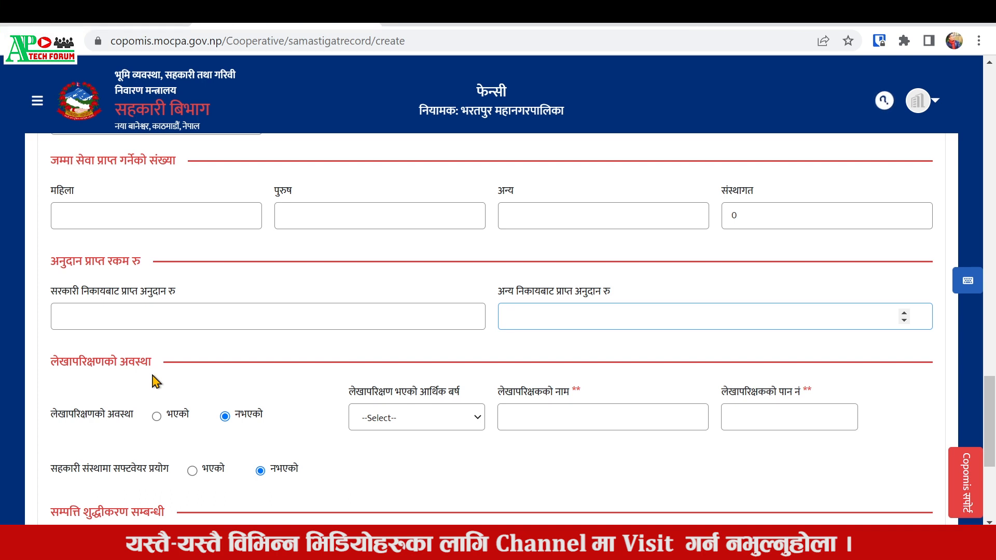
Set the audit status (लेखापरिक्षणको अवस्था) to भएको for fiscal year 2078/79 and check the auditor's name and PAN fields
click(157, 419)
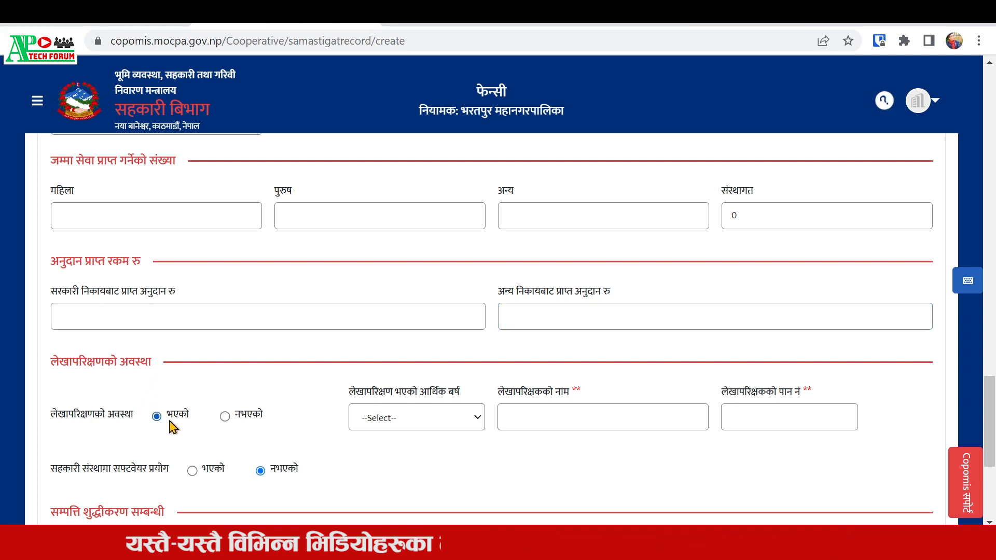
click(419, 427)
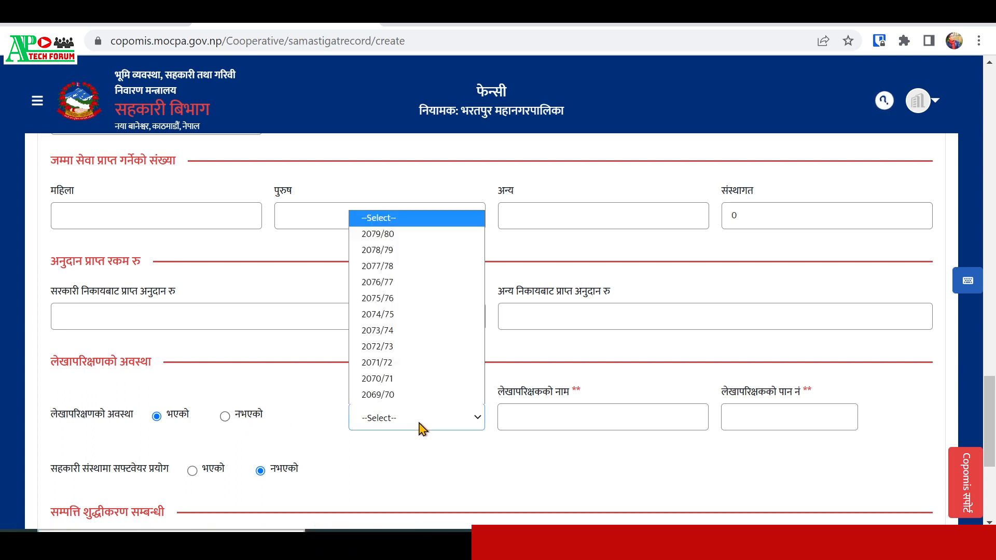
click(400, 251)
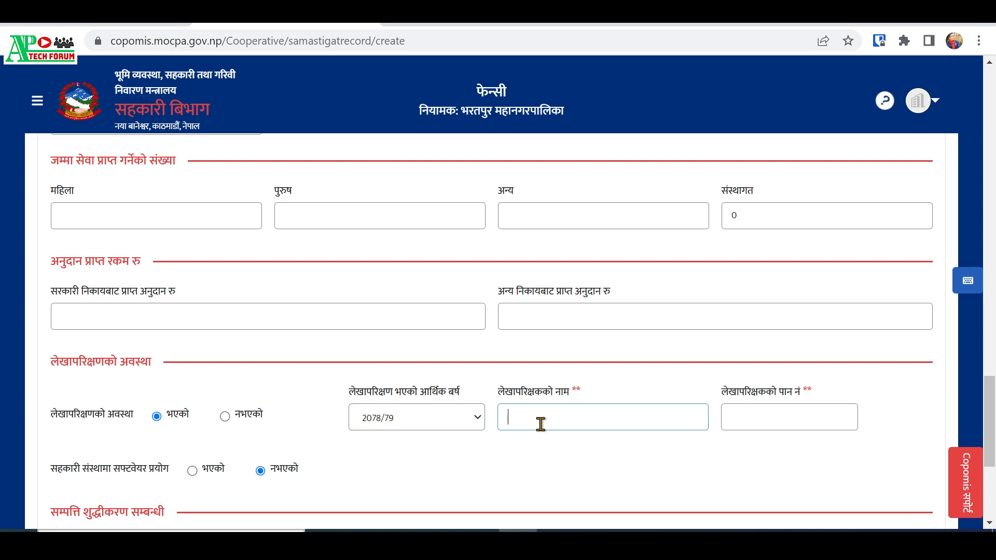
click(801, 427)
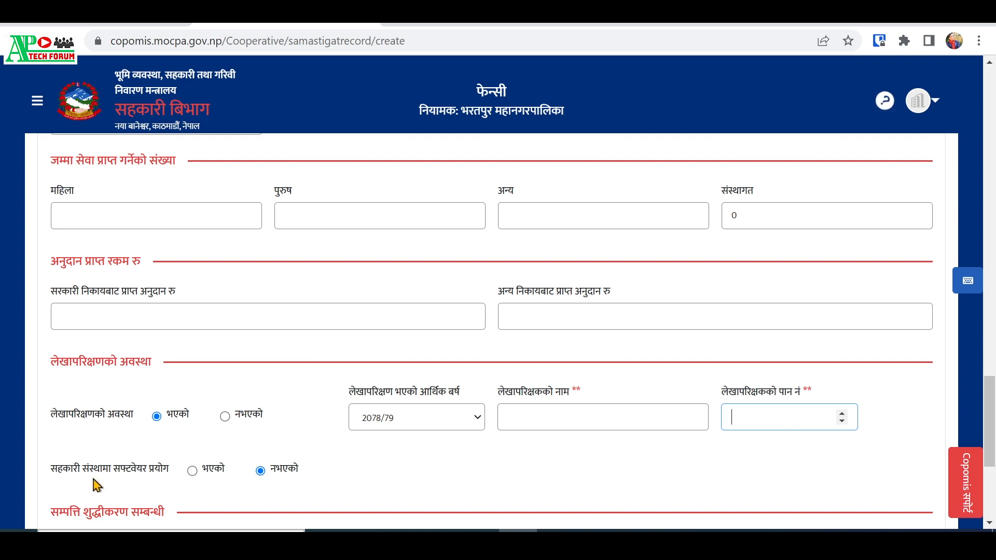
Mark both the STR/TTR report and the risk assessment report (जोखिम मूल्यांक प्रतिवेदन) as गरेको under सम्पत्ति शुद्धीकरण सम्बन्धी
scroll(97, 485, down, 5)
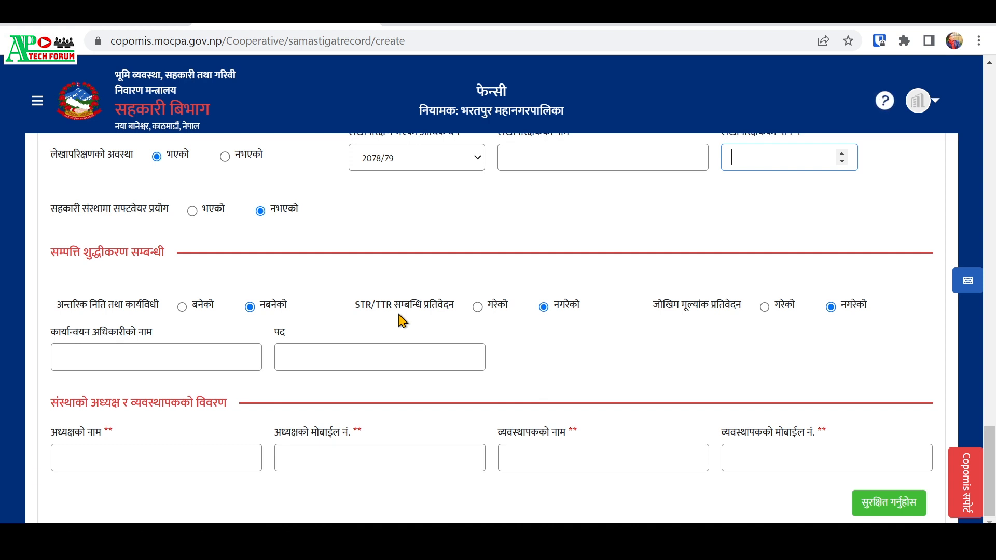
click(477, 307)
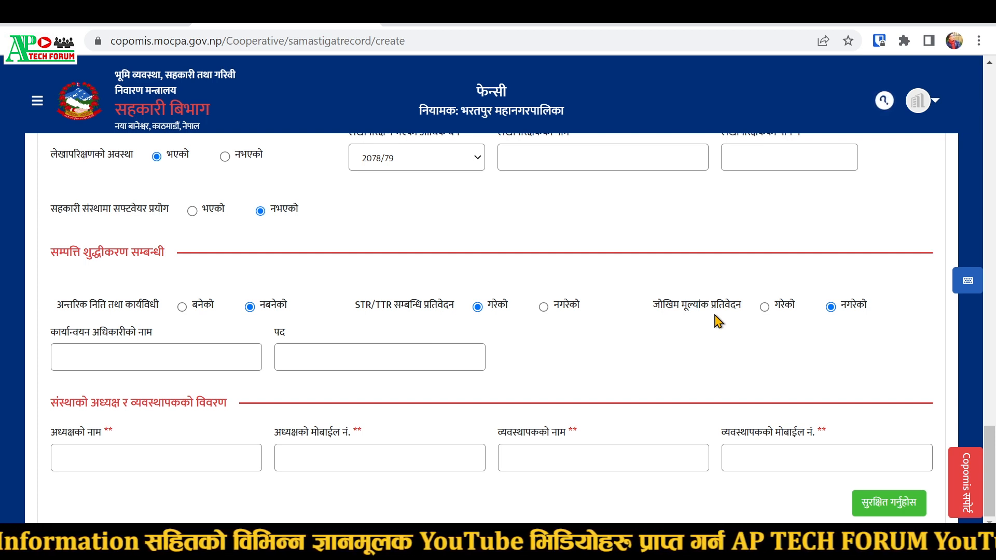
click(763, 308)
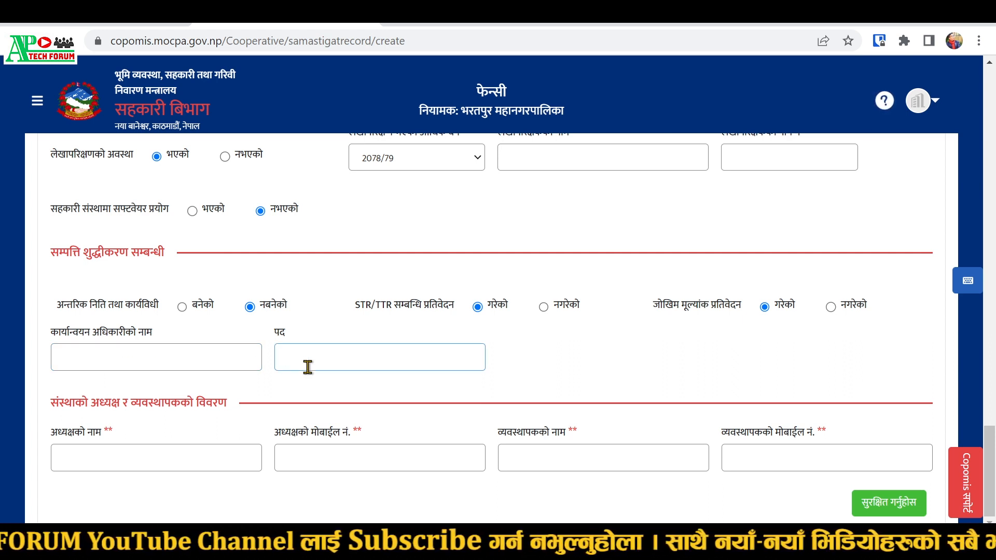
Check the chairperson's and manager's name and mobile number fields under संस्थाको अध्यक्ष र व्यवस्थापकको विवरण
click(157, 454)
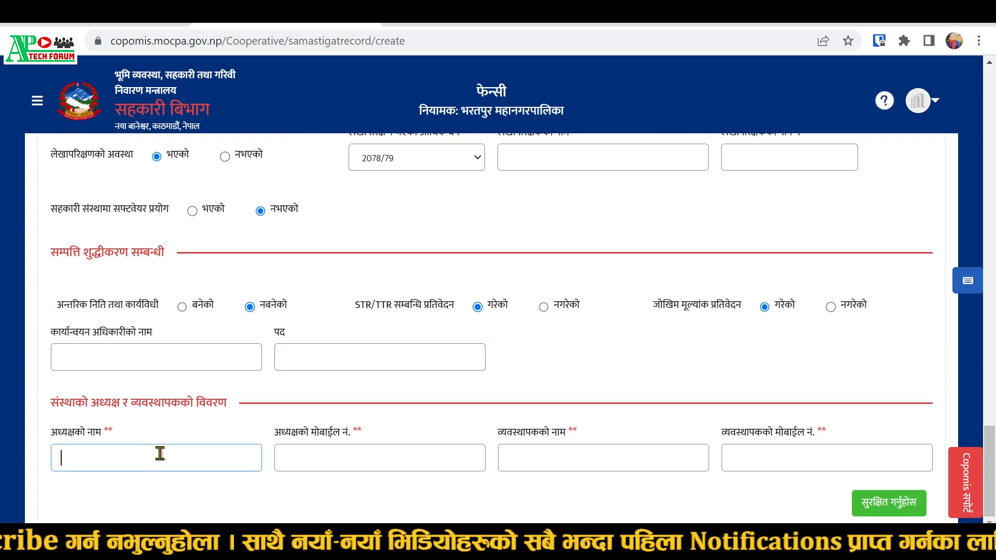
click(703, 450)
key(Tab)
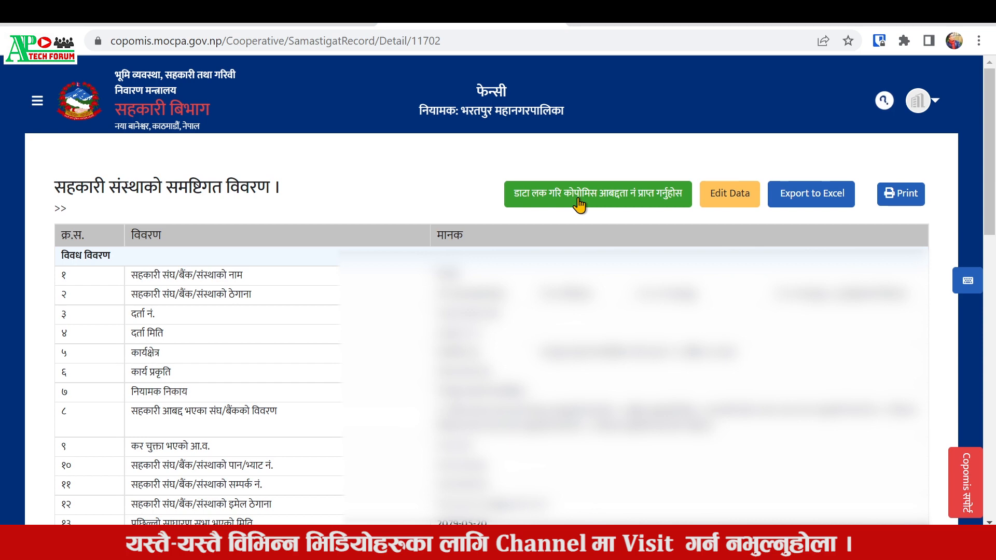
Lock the consolidated data to obtain the COPOMIS affiliation number (आबद्धता नं) and open the submitted details
click(579, 204)
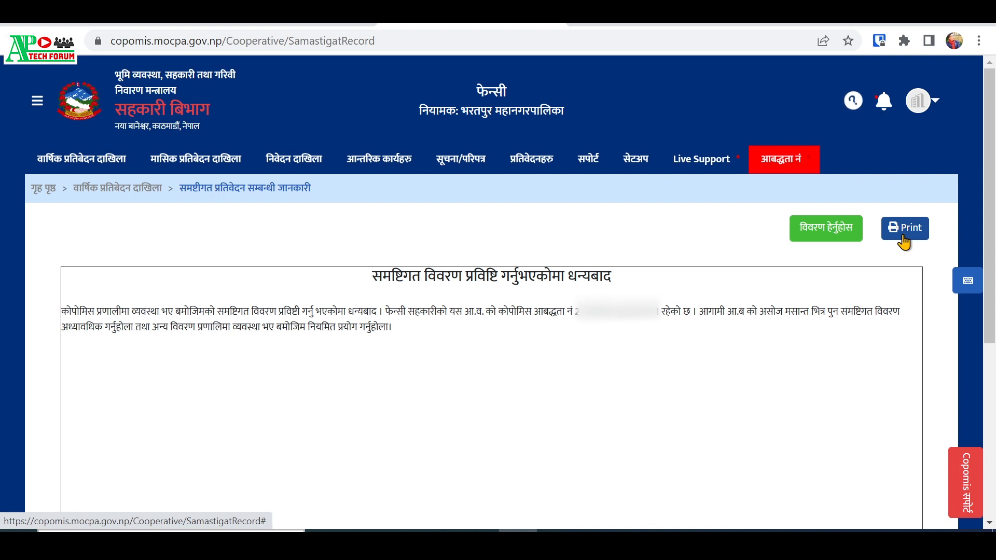
click(844, 231)
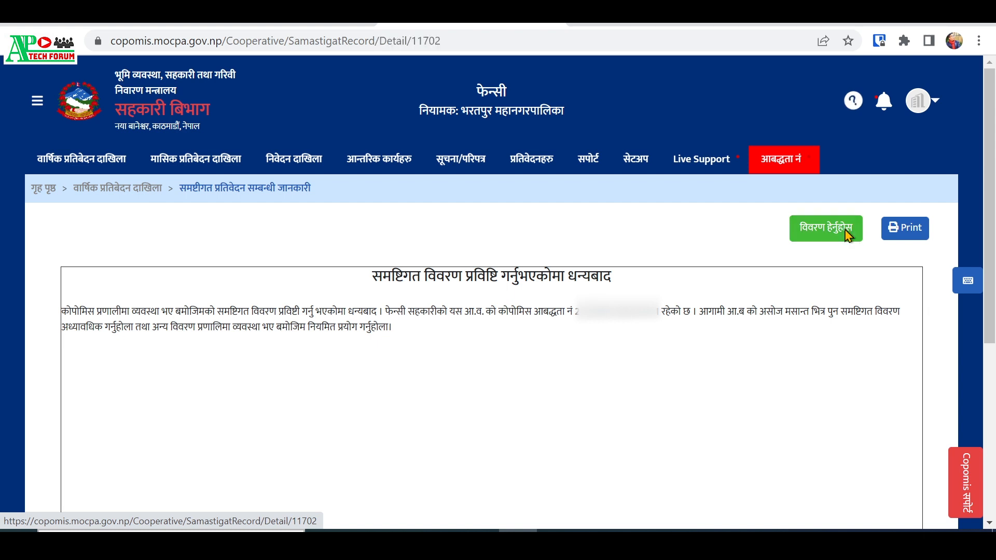